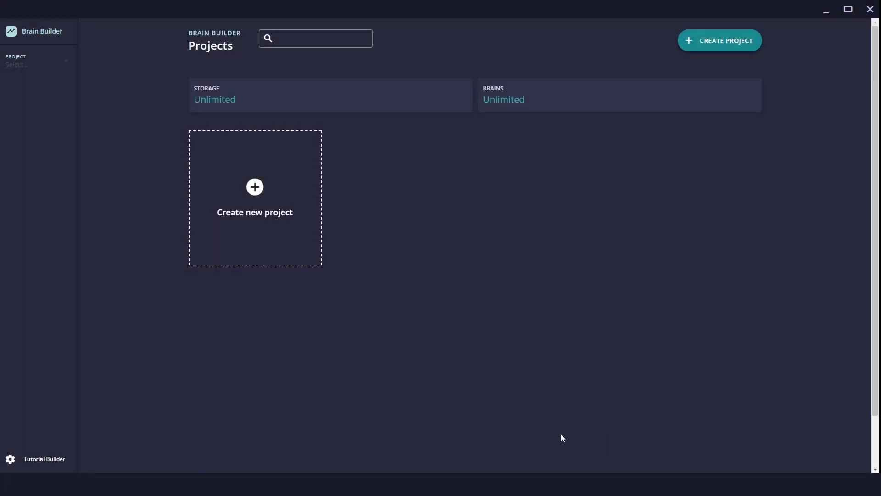
# Create a new Brain Builder project named 'Nuts and Bolts Project'
pyautogui.click(283, 188)
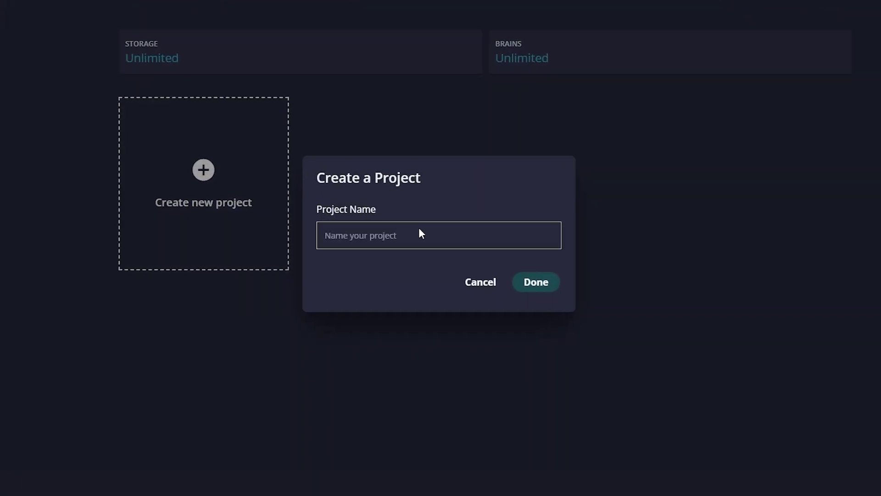
pyautogui.write('Nuts and Bol')
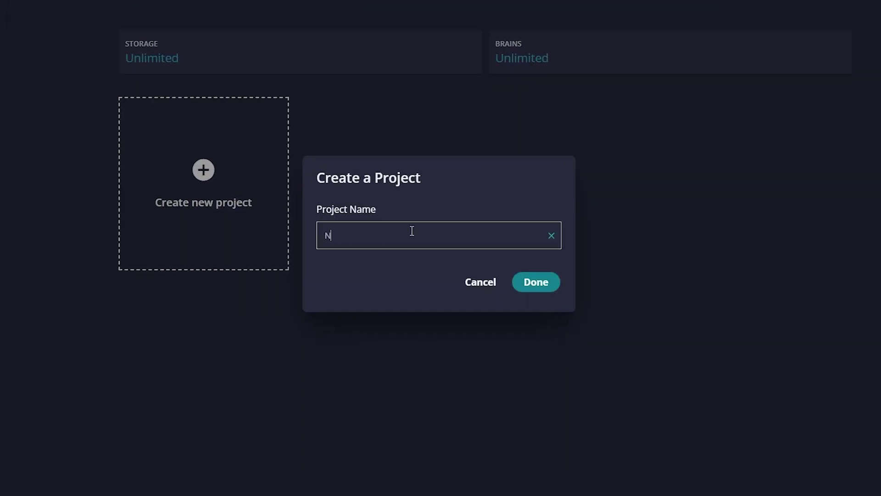
pyautogui.write('ts Project')
pyautogui.click(540, 284)
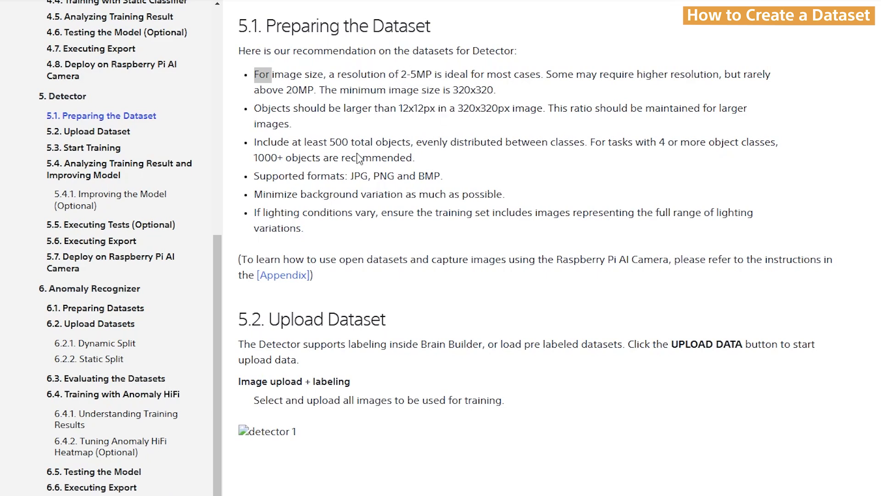
pyautogui.moveTo(327, 140); pyautogui.dragTo(382, 142)
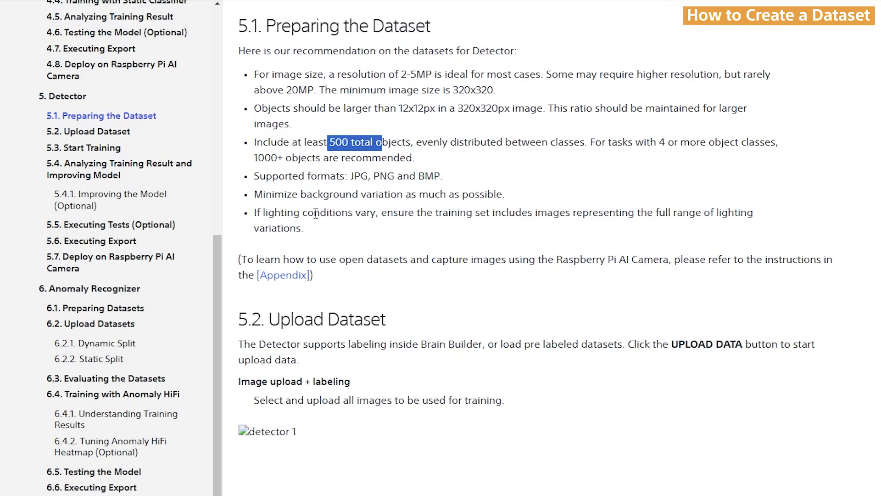
pyautogui.moveTo(268, 211); pyautogui.dragTo(356, 236)
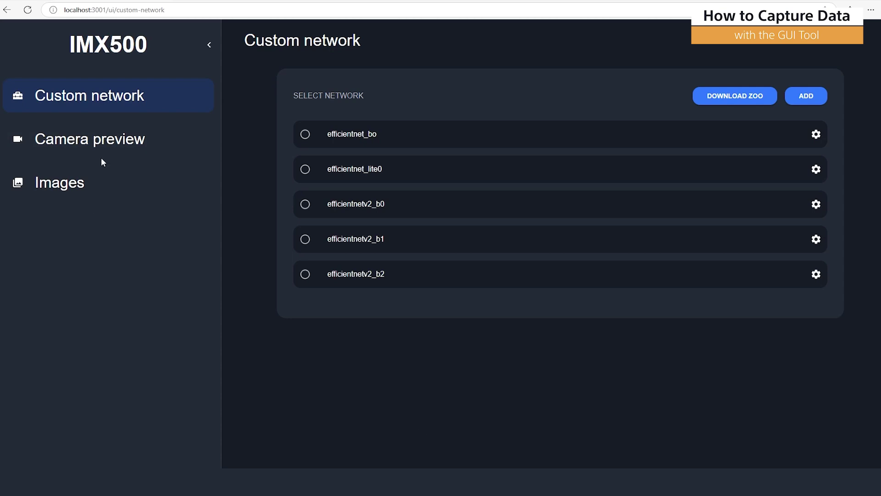
# Add an image collection called 'Nuts and Bolts' and open it for capturing
pyautogui.click(79, 170)
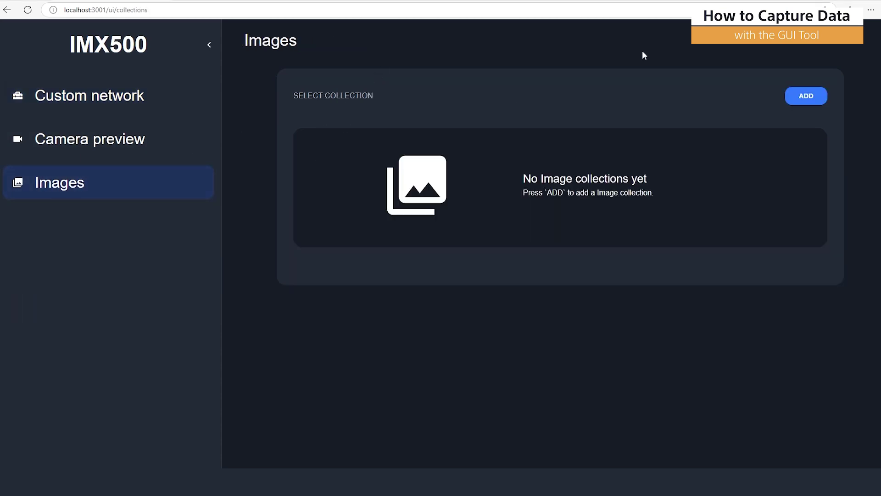
pyautogui.click(815, 96)
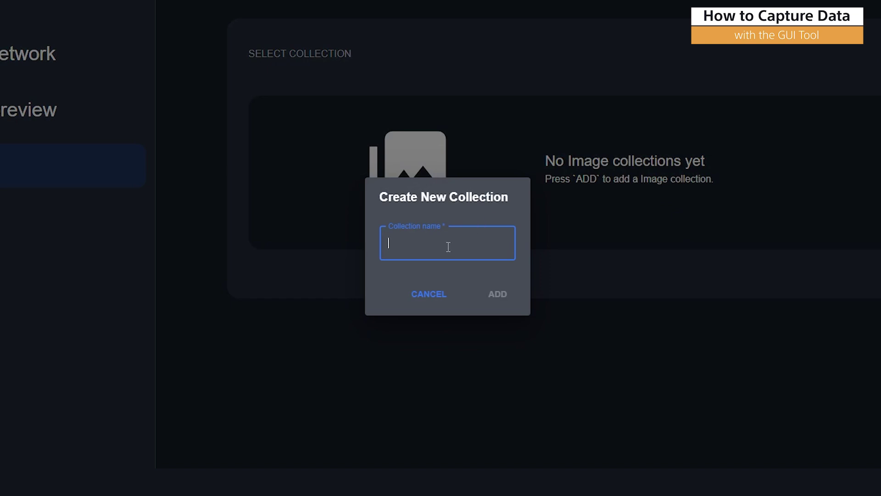
pyautogui.write('Nuts and Bolts')
pyautogui.click(499, 296)
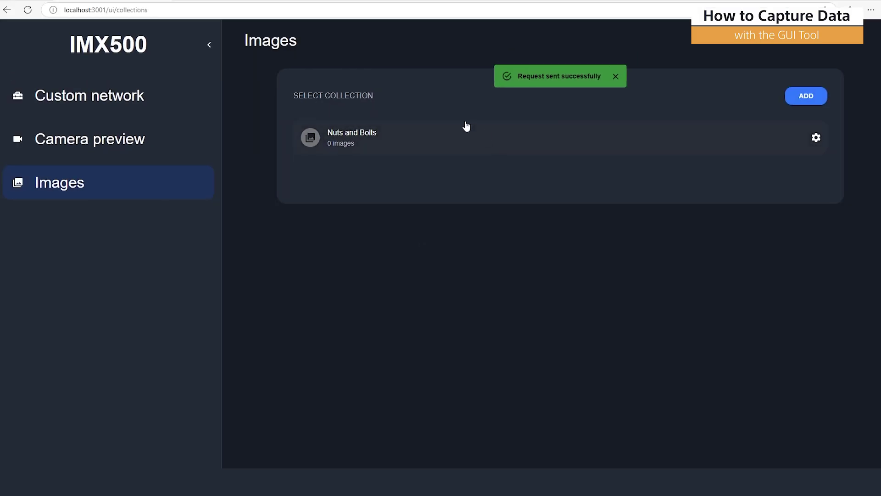
pyautogui.click(478, 134)
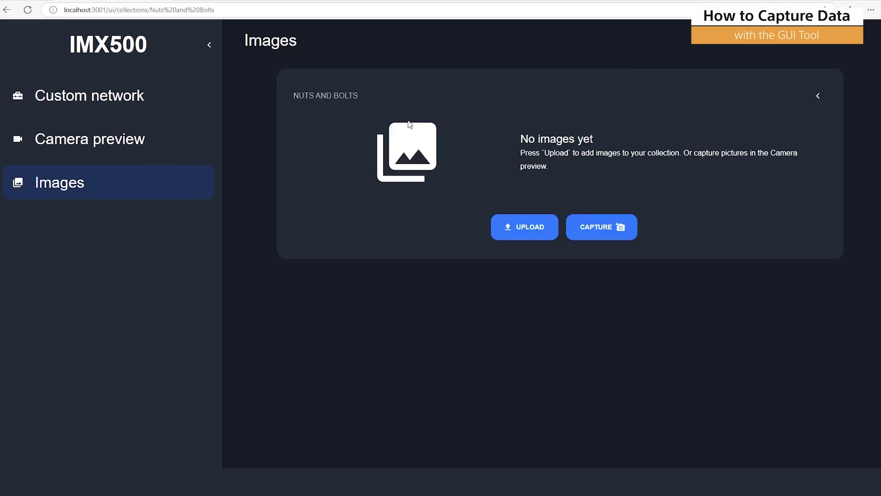
pyautogui.click(599, 225)
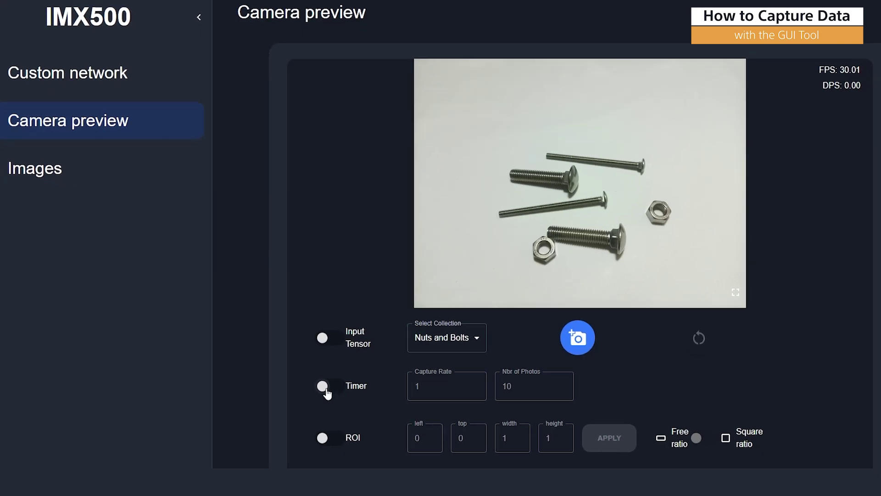
# Run a timed capture of 100 photos at a 0.1 capture rate
pyautogui.click(325, 390)
pyautogui.click(522, 381)
pyautogui.doubleClick(522, 381)
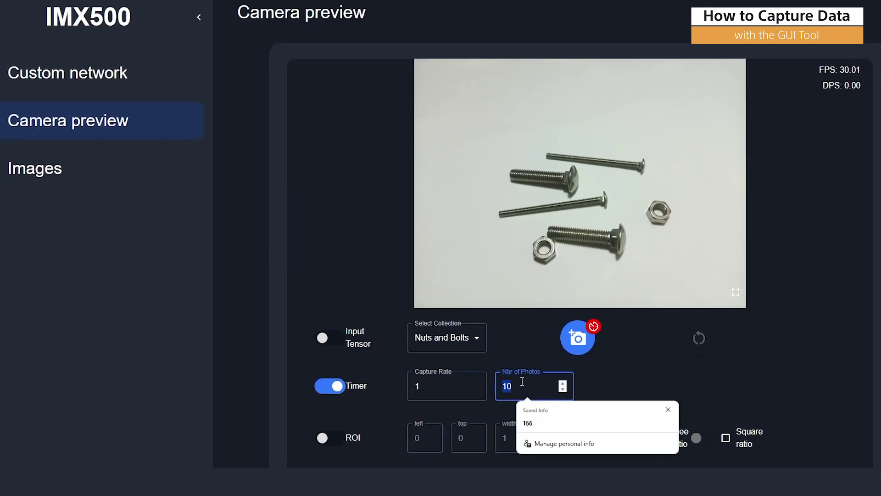
pyautogui.write('100')
pyautogui.doubleClick(427, 387)
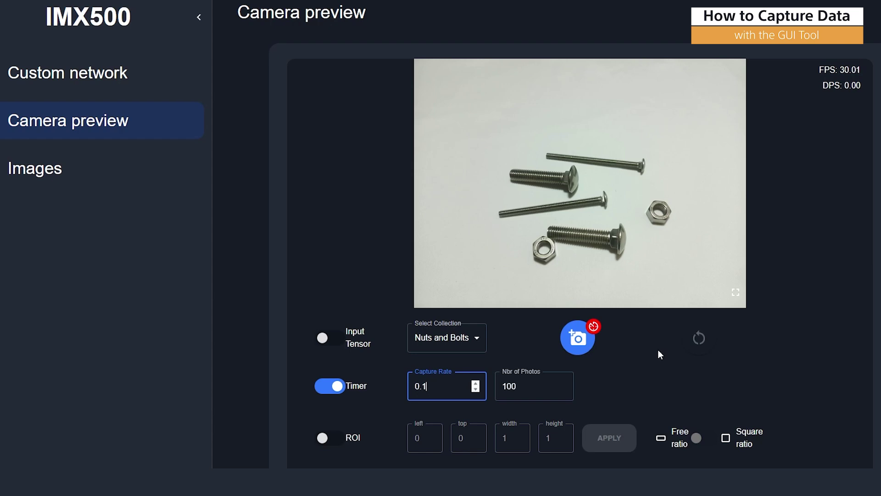
pyautogui.click(577, 338)
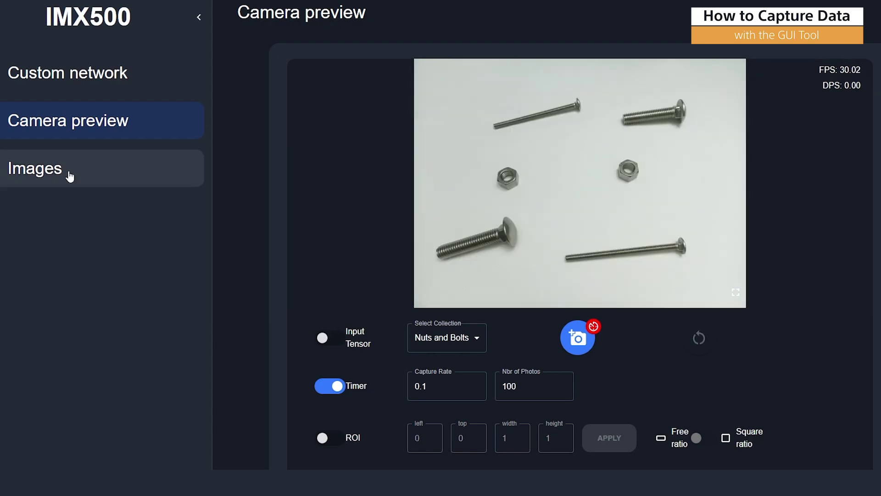
# Download the Nuts and Bolts collection from its options menu
pyautogui.click(69, 174)
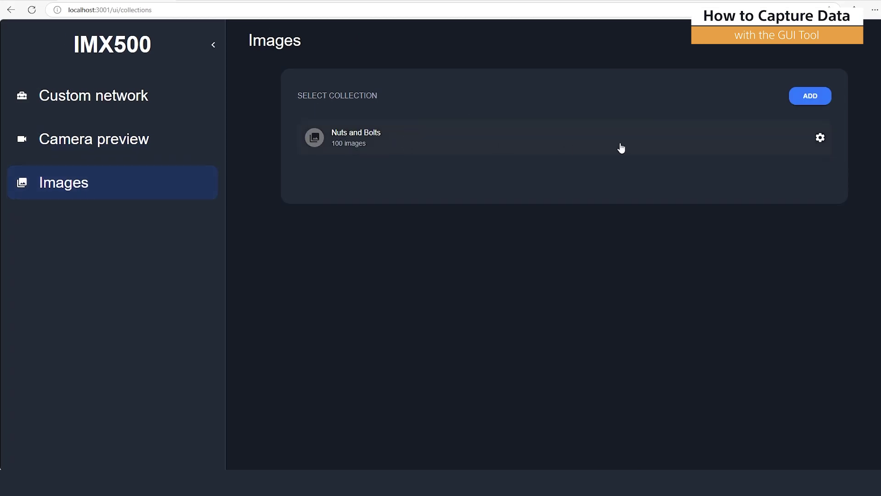
pyautogui.click(820, 137)
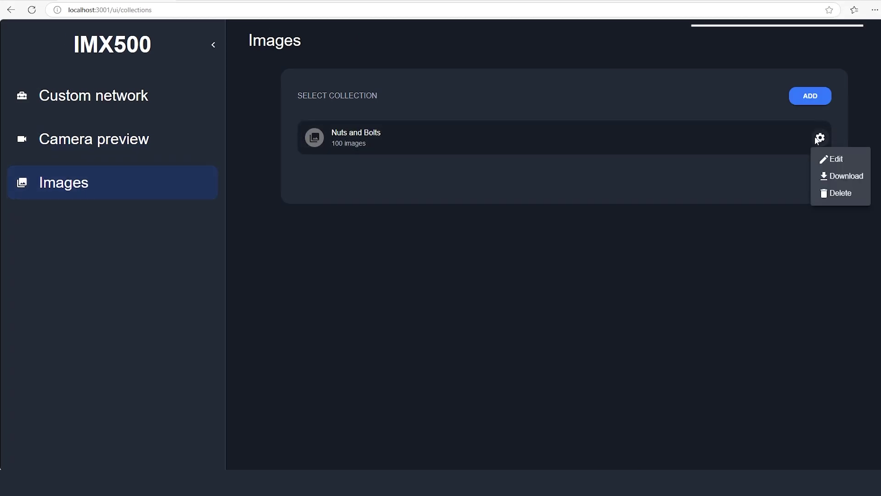
pyautogui.click(825, 177)
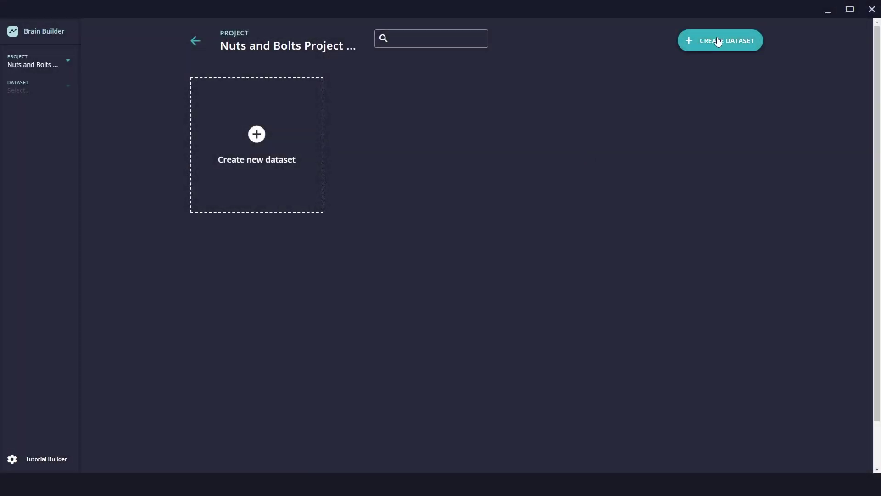
# Create a Detector-type dataset named 'Nuts and Bolts Combined'
pyautogui.click(718, 41)
pyautogui.click(413, 90)
pyautogui.write('Nuts an')
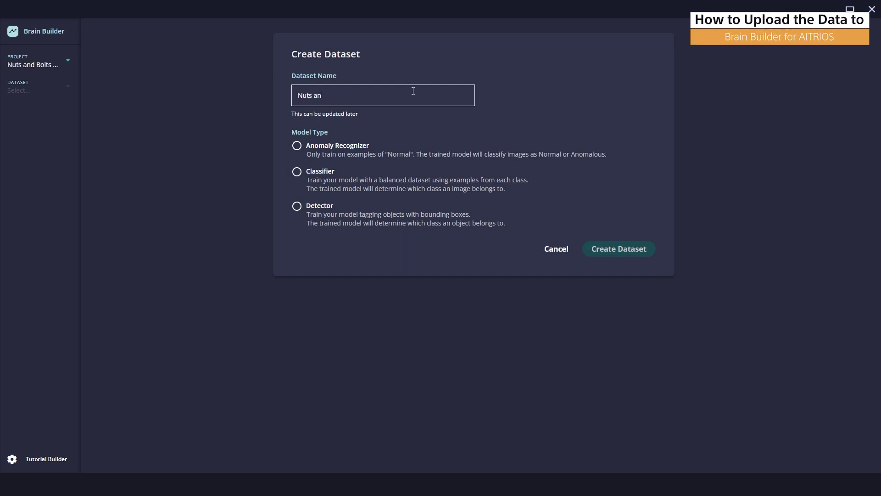
pyautogui.write('d Bolts Combined')
pyautogui.click(296, 206)
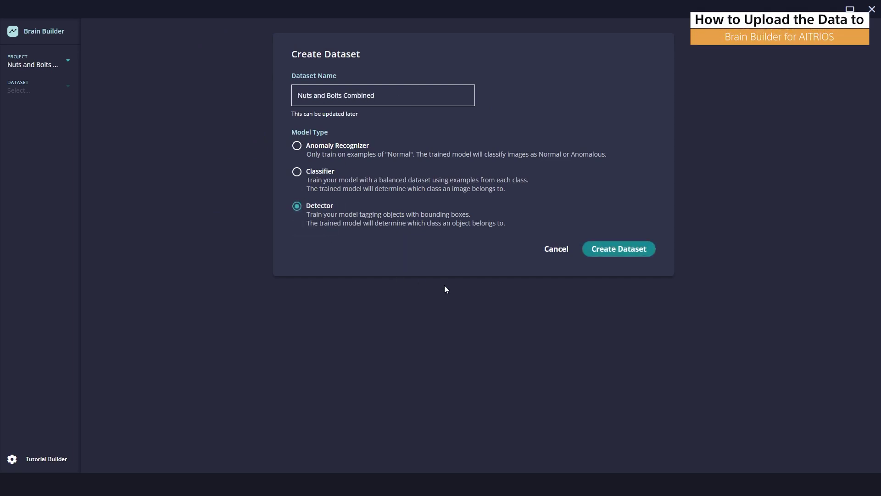
pyautogui.click(642, 251)
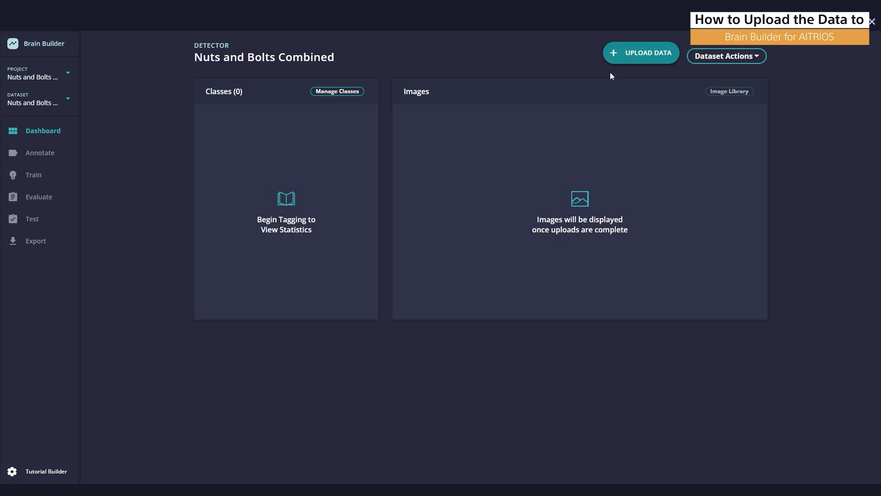
# Upload 'Nuts and Bolts.zip' into the dataset
pyautogui.click(639, 49)
pyautogui.click(282, 186)
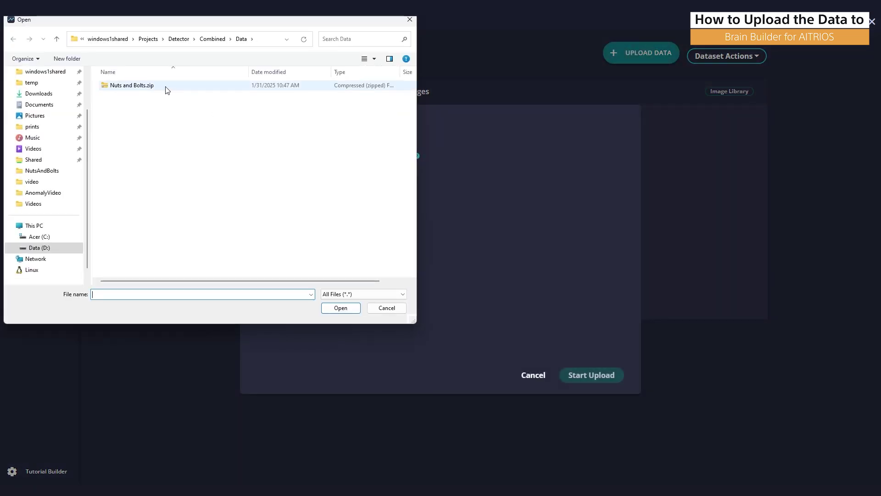
pyautogui.doubleClick(166, 90)
pyautogui.click(600, 374)
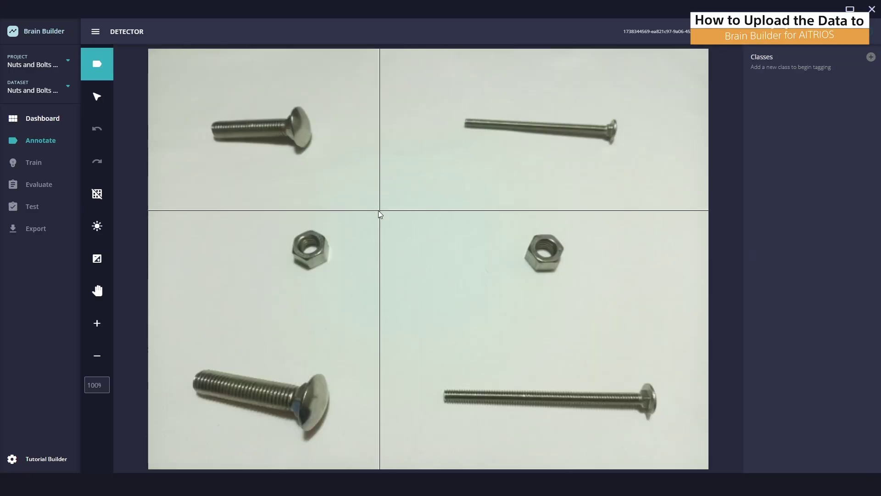
# Step forward through eight of the uploaded images in Annotate
pyautogui.click(787, 32)
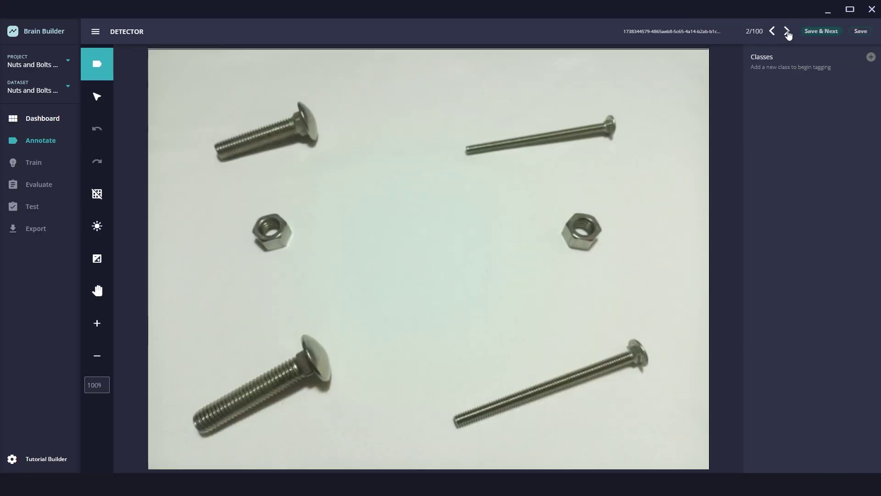
pyautogui.click(787, 32)
pyautogui.click(787, 32)
pyautogui.click(787, 32)
pyautogui.click(786, 32)
pyautogui.click(787, 32)
pyautogui.click(787, 32)
pyautogui.click(787, 32)
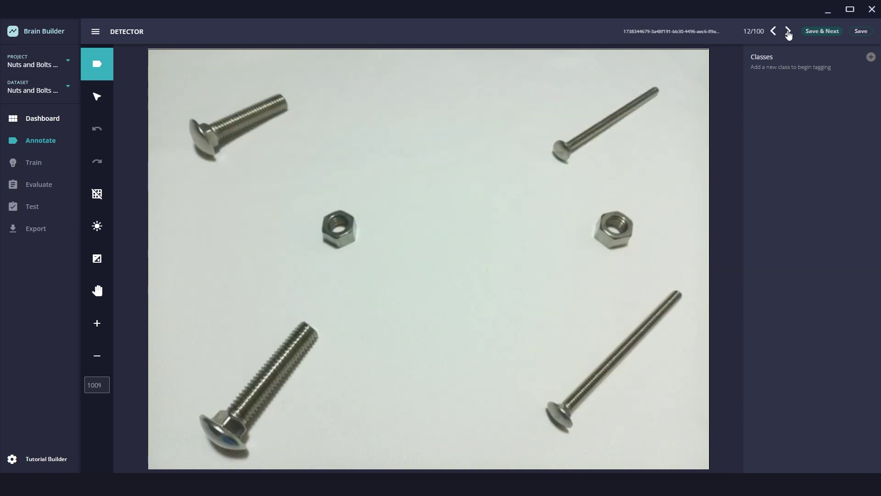
pyautogui.click(786, 32)
pyautogui.click(787, 32)
pyautogui.click(787, 32)
pyautogui.click(787, 32)
pyautogui.click(788, 32)
pyautogui.click(787, 32)
pyautogui.click(787, 32)
pyautogui.click(788, 32)
pyautogui.click(787, 32)
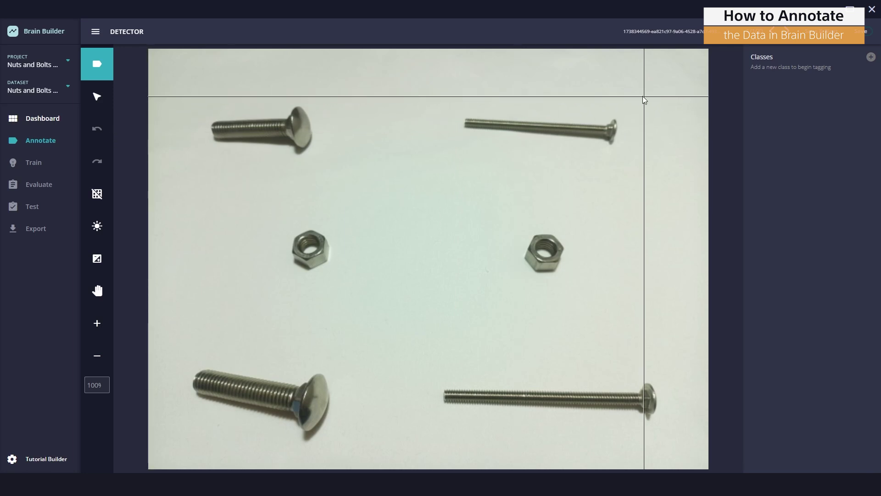
# Add the classes HalfInchScrew, QuarterinchScrew and Nut in the Classes panel
pyautogui.click(871, 57)
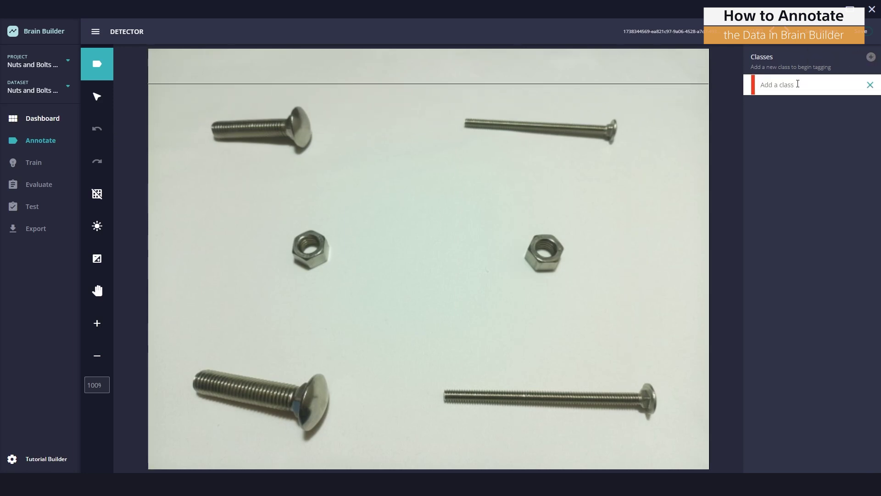
pyautogui.write('Half')
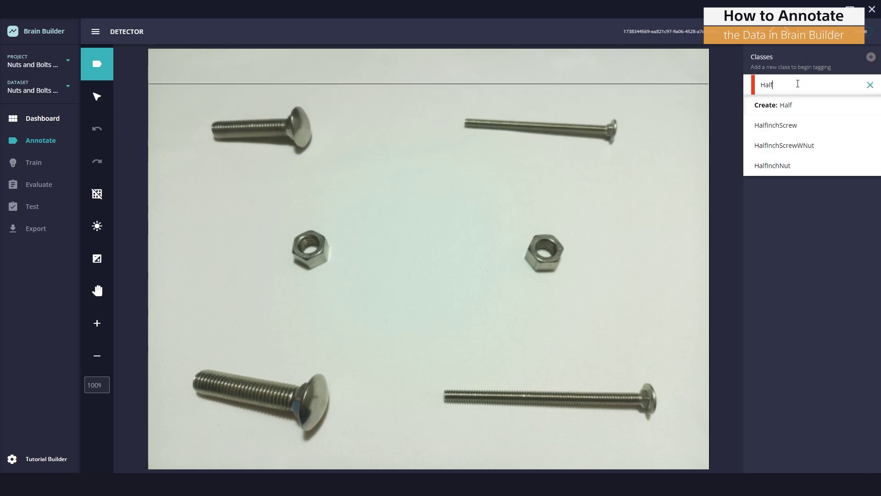
pyautogui.write('InchScrew')
pyautogui.press('Return')
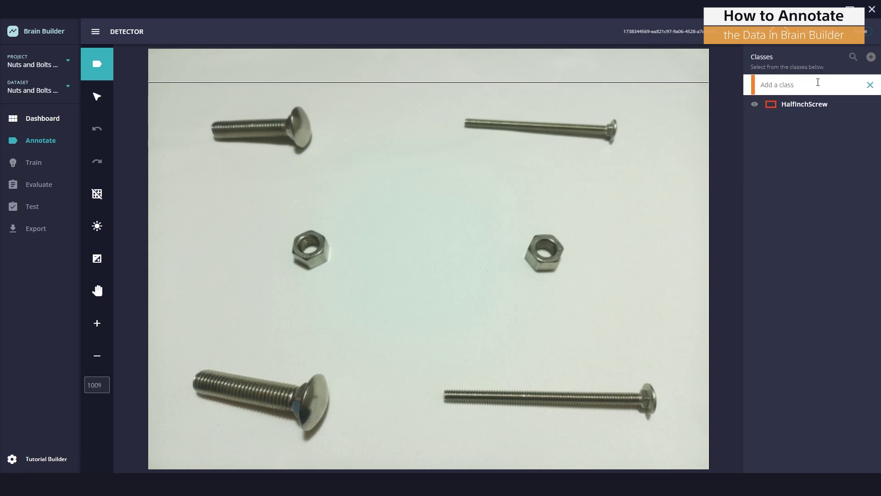
pyautogui.write('QuarterinchSce')
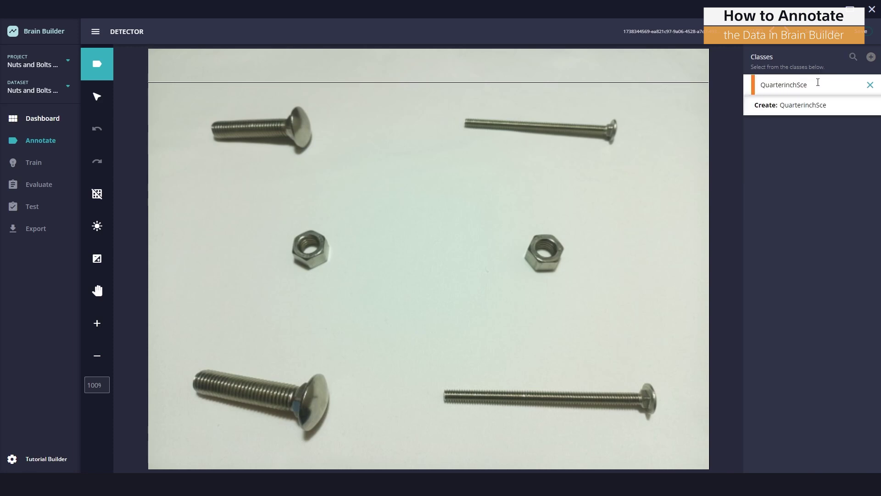
pyautogui.press('BackSpace')
pyautogui.write('rew')
pyautogui.press('Return')
pyautogui.write('Nu')
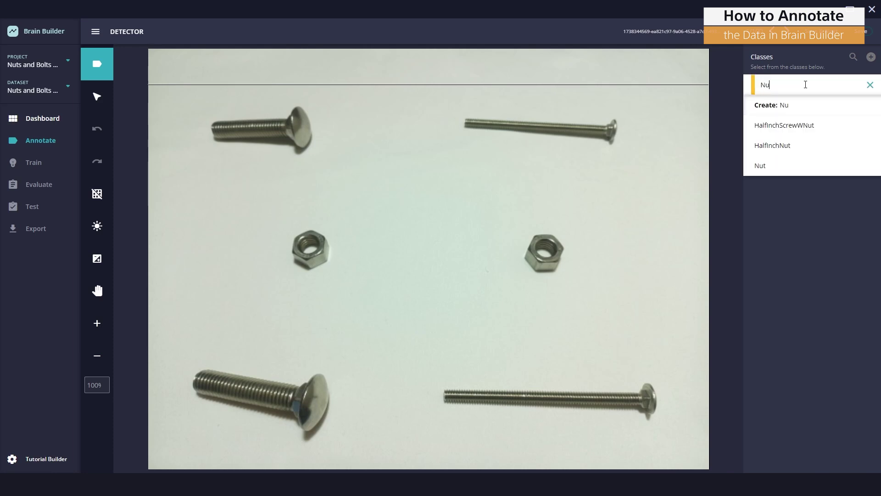
pyautogui.write('t')
pyautogui.press('Return')
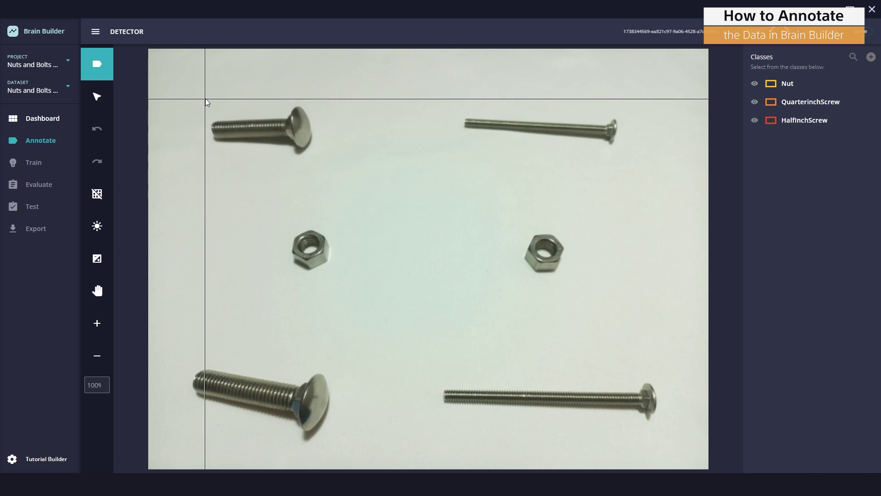
# Box the four bolts as HalfInchScrew or QuarterinchScrew and the right nut as Nut
pyautogui.moveTo(320, 106); pyautogui.dragTo(207, 158)
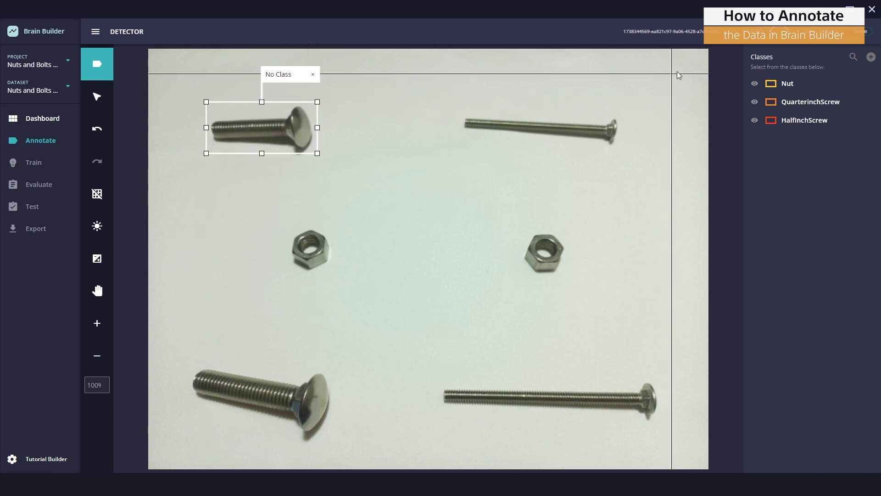
pyautogui.click(805, 120)
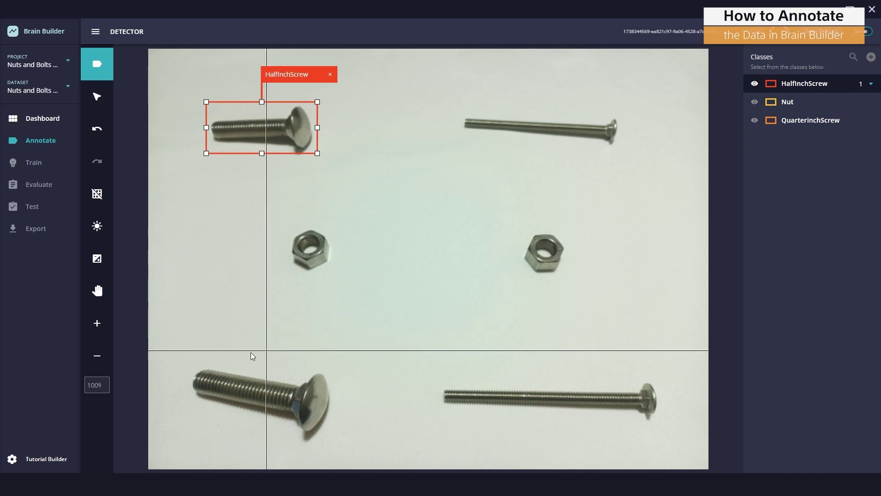
pyautogui.moveTo(186, 361); pyautogui.dragTo(335, 442)
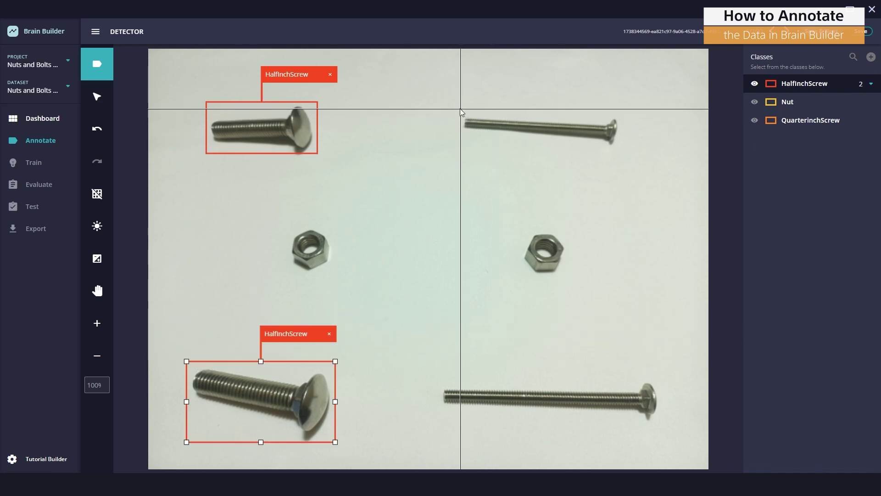
pyautogui.moveTo(459, 109); pyautogui.dragTo(621, 149)
pyautogui.click(810, 120)
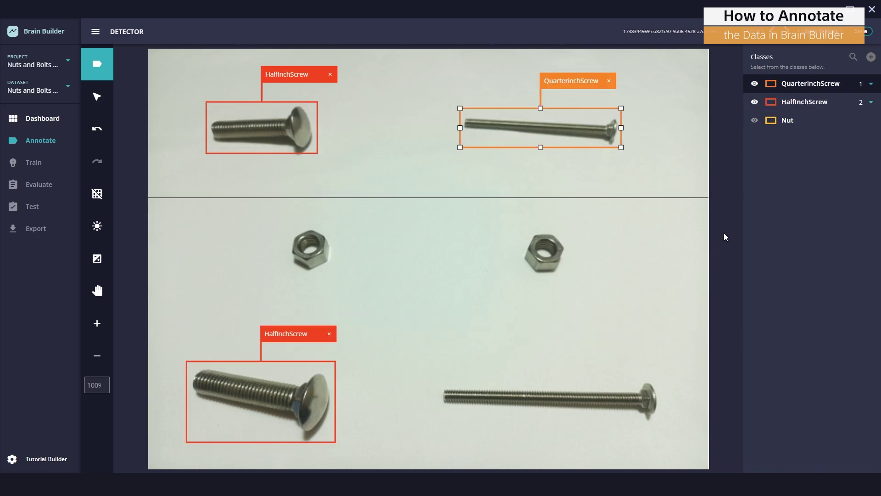
pyautogui.moveTo(669, 379); pyautogui.dragTo(435, 419)
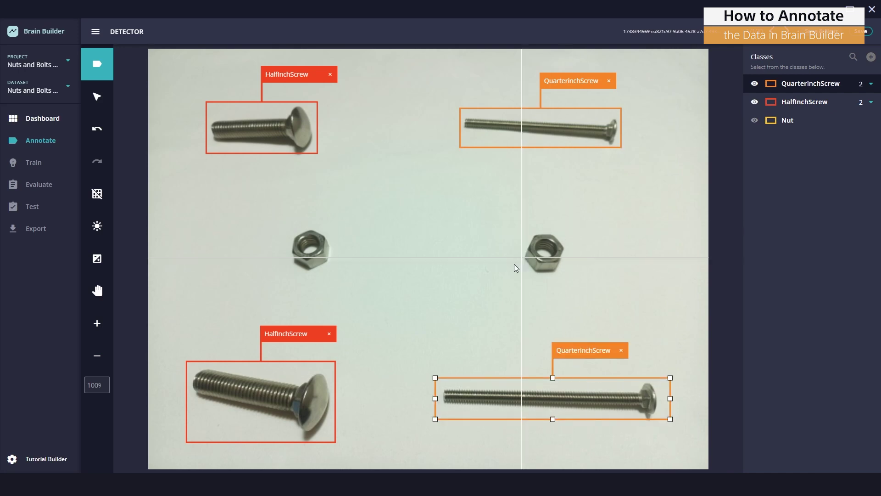
pyautogui.moveTo(518, 224); pyautogui.dragTo(567, 275)
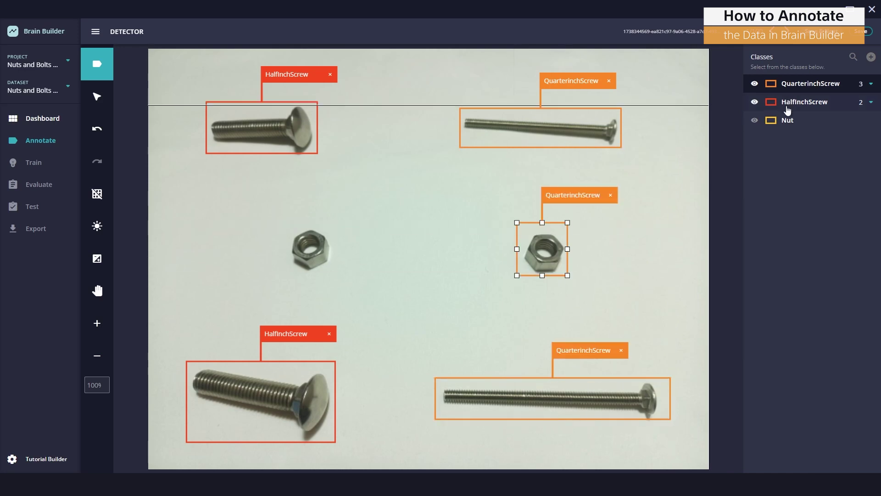
pyautogui.click(787, 120)
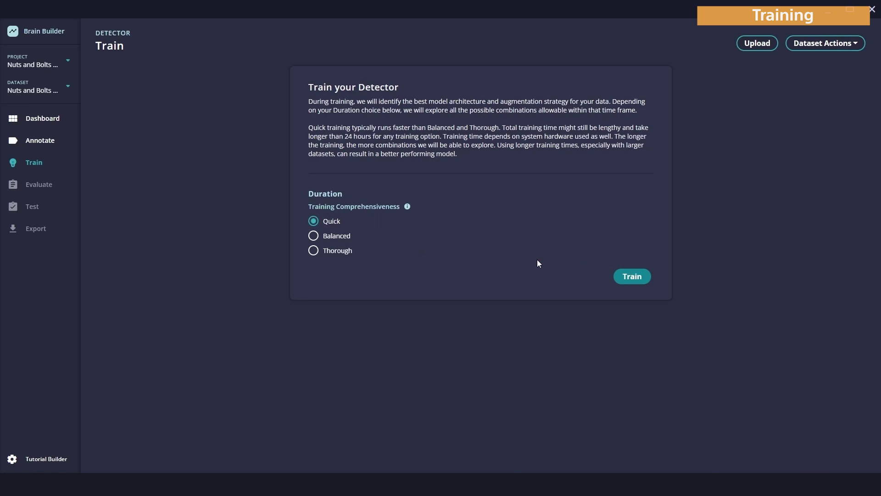
# Train the detector with Quick duration and open its evaluation results
pyautogui.click(641, 276)
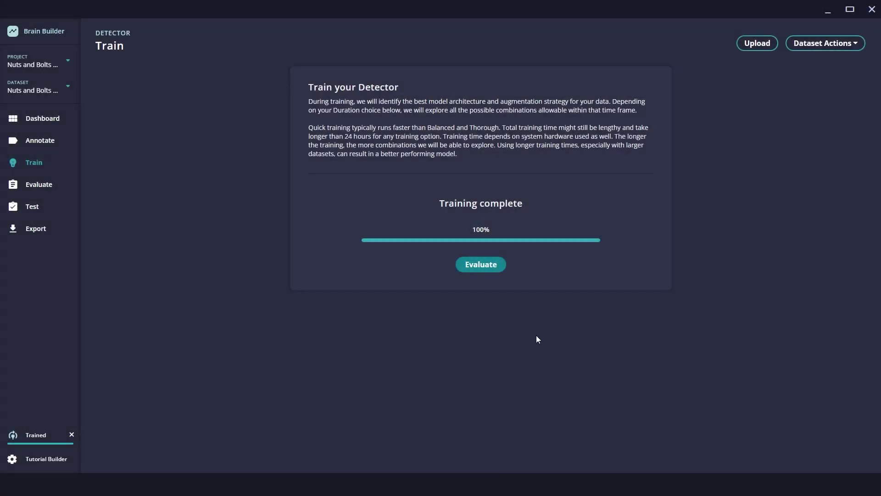
pyautogui.click(482, 266)
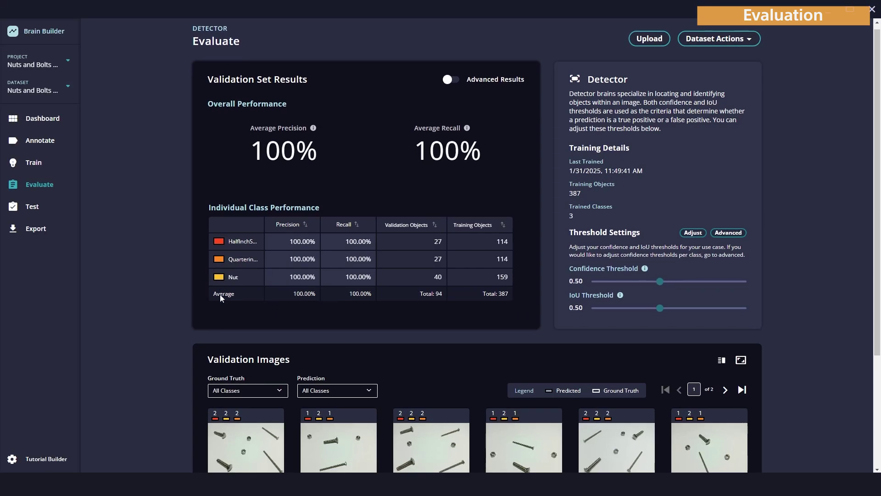
# Open the first validation image to compare predicted and ground-truth boxes
pyautogui.scroll(-4, 152, 296)
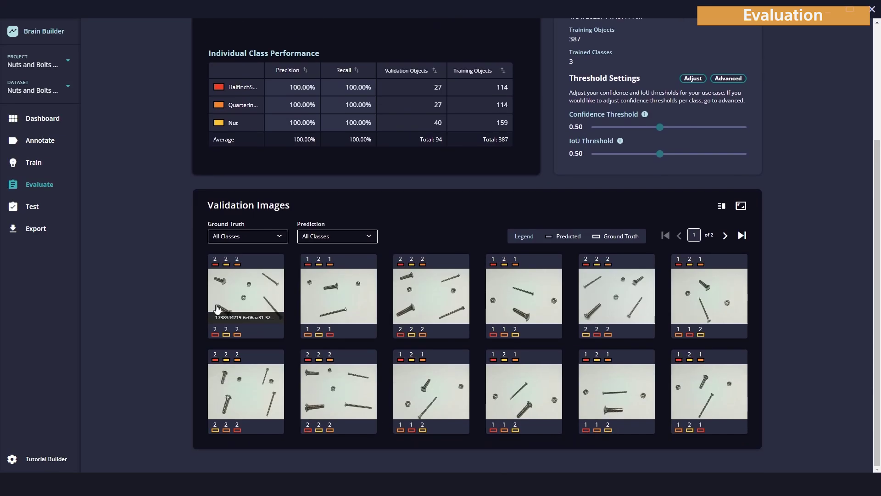
pyautogui.click(237, 293)
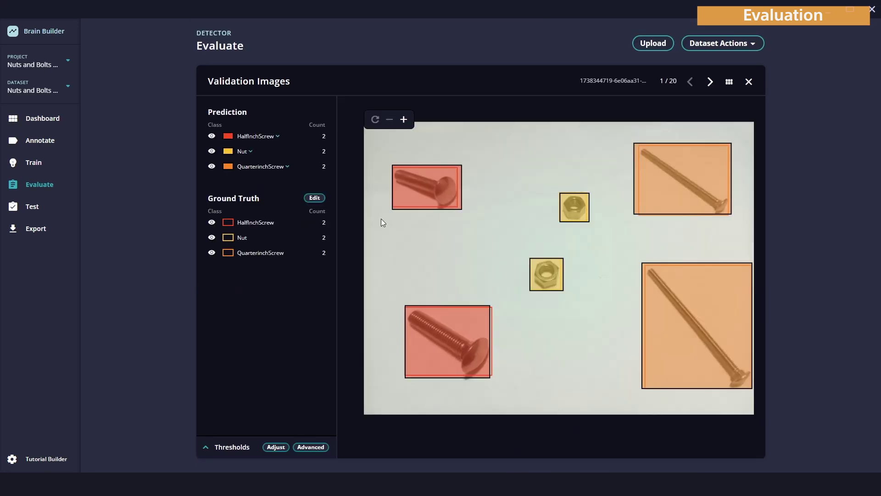
# Step through nine more validation images, then return to the project's Evaluate results
pyautogui.click(709, 82)
pyautogui.click(710, 82)
pyautogui.click(710, 81)
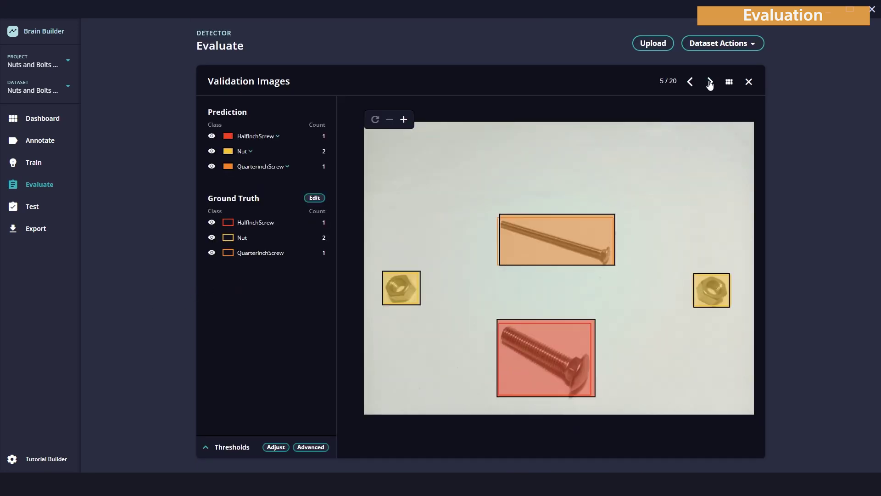
pyautogui.click(710, 82)
pyautogui.click(710, 82)
pyautogui.click(710, 82)
pyautogui.click(710, 82)
pyautogui.click(710, 82)
pyautogui.click(709, 81)
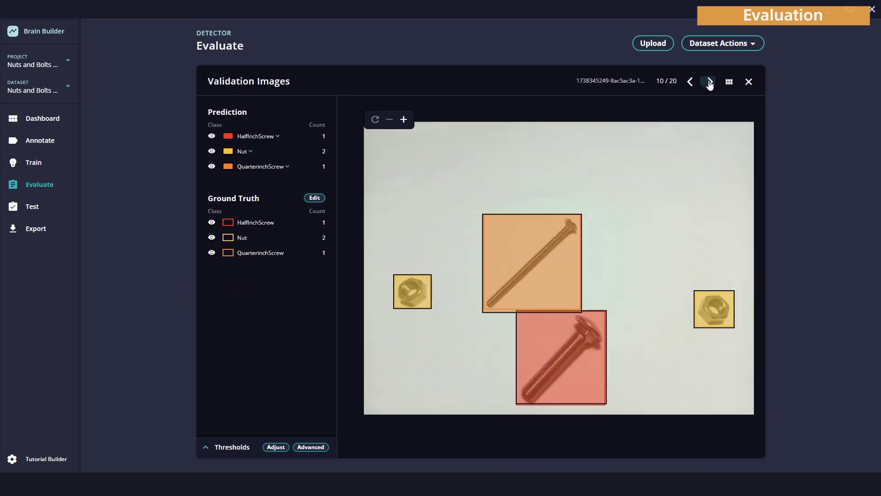
pyautogui.click(709, 82)
pyautogui.click(710, 82)
pyautogui.click(710, 81)
pyautogui.click(710, 81)
pyautogui.click(710, 82)
pyautogui.click(710, 81)
pyautogui.click(709, 82)
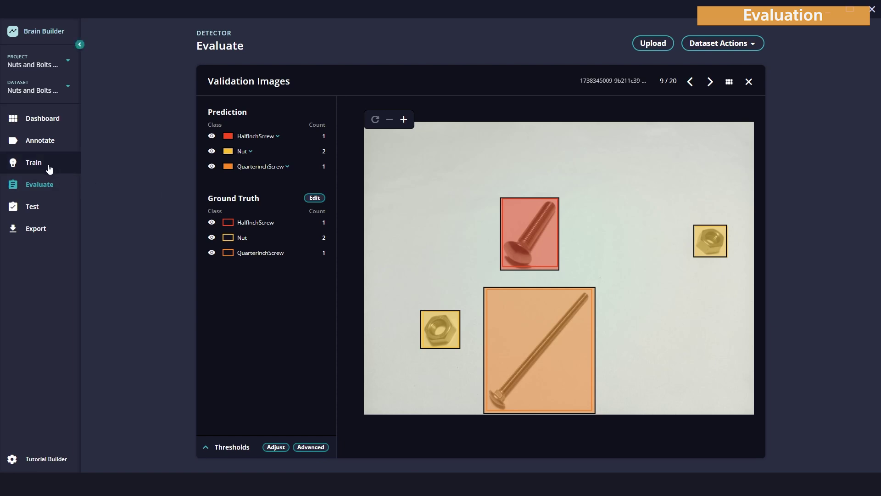
pyautogui.click(50, 125)
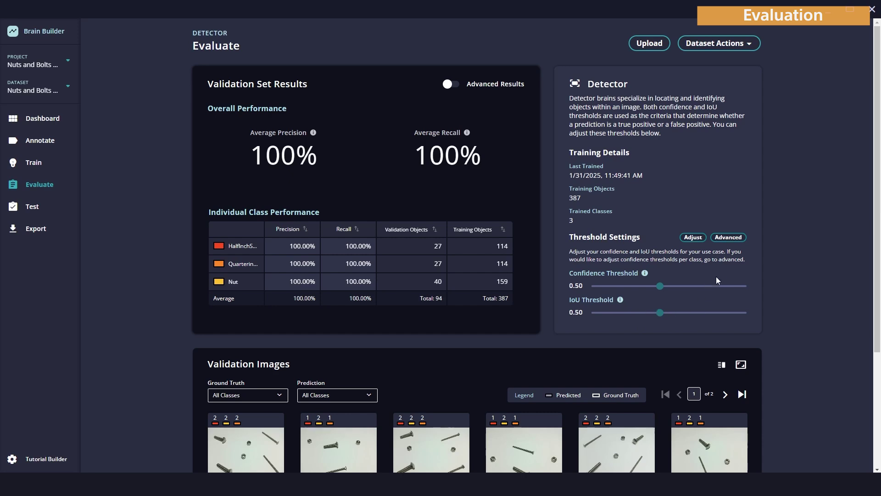
pyautogui.scroll(-3, 758, 277)
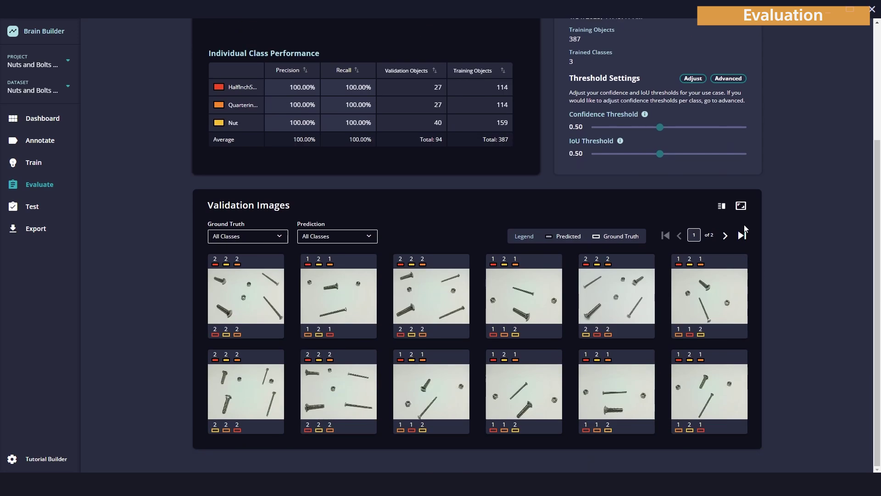
# Open the first validation image and try a 0.76 confidence threshold, then return it to 0.50
pyautogui.scroll(3, 744, 225)
pyautogui.scroll(-3, 755, 225)
pyautogui.click(255, 298)
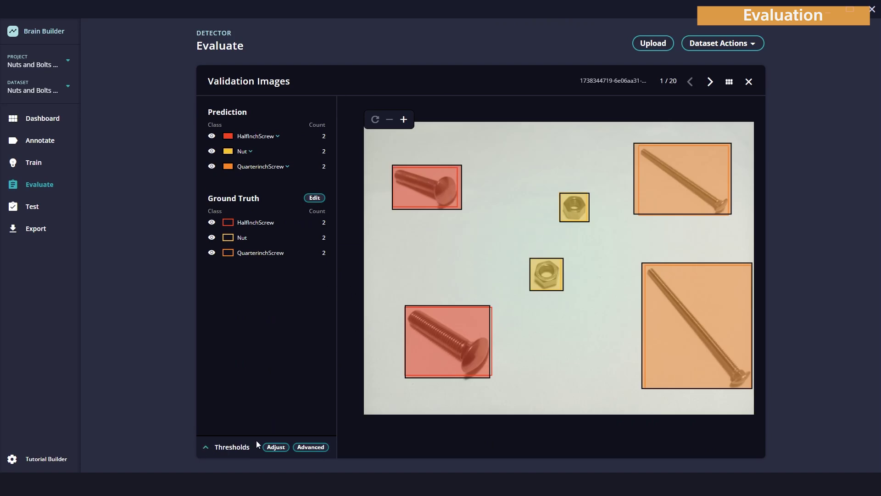
pyautogui.click(273, 448)
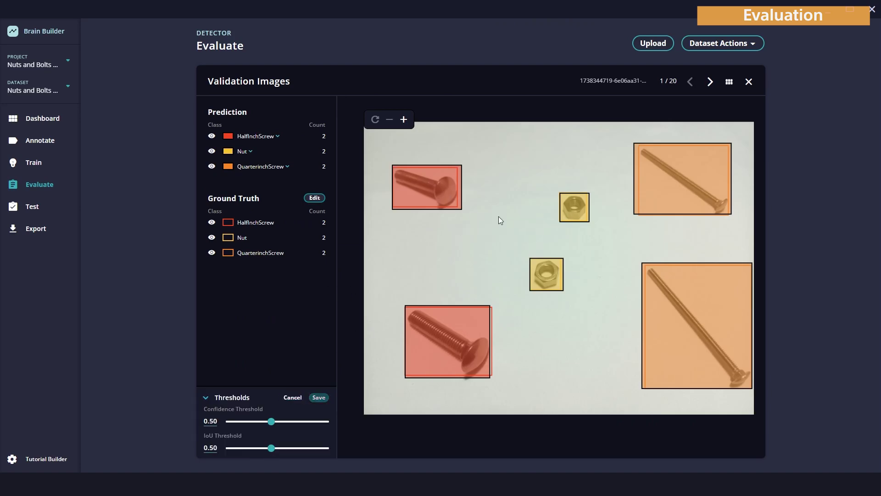
pyautogui.moveTo(414, 193)
pyautogui.moveTo(287, 421)
pyautogui.mouseDown()
pyautogui.moveTo(326, 423)
pyautogui.moveTo(292, 422)
pyautogui.mouseUp()
pyautogui.moveTo(548, 270)
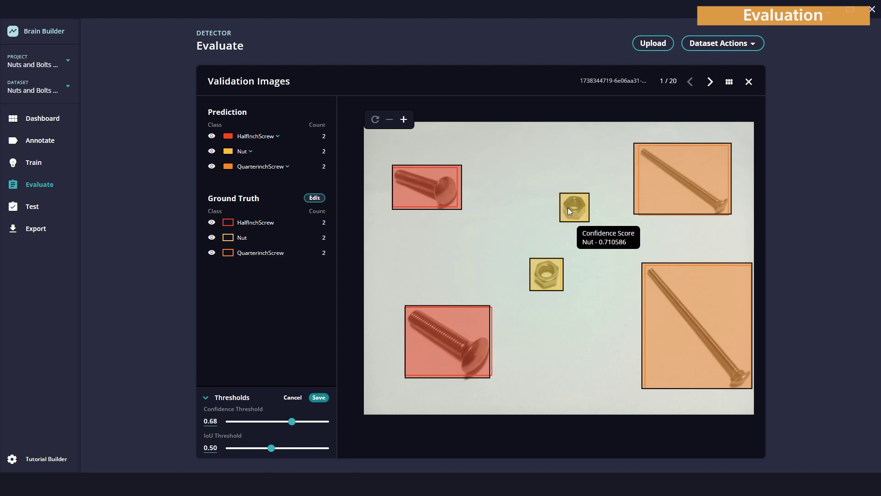
pyautogui.moveTo(292, 421); pyautogui.dragTo(272, 421)
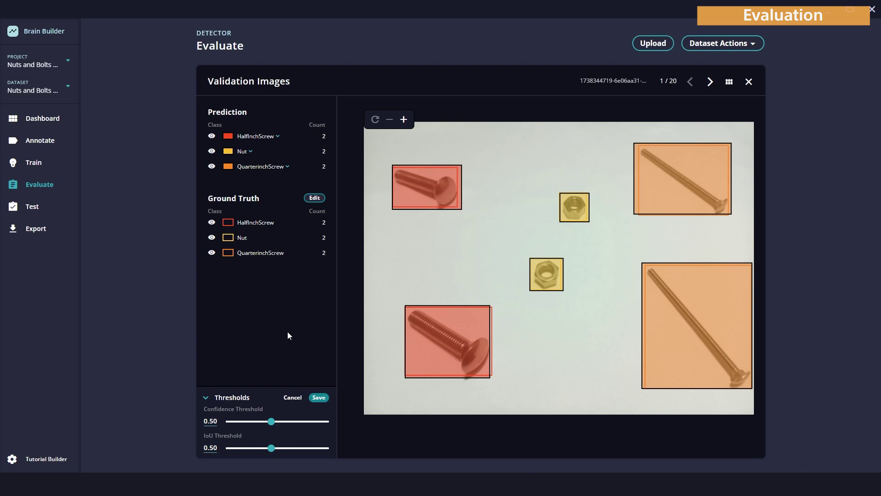
# Discard the threshold changes, then view and close the per-class confidence thresholds
pyautogui.click(292, 397)
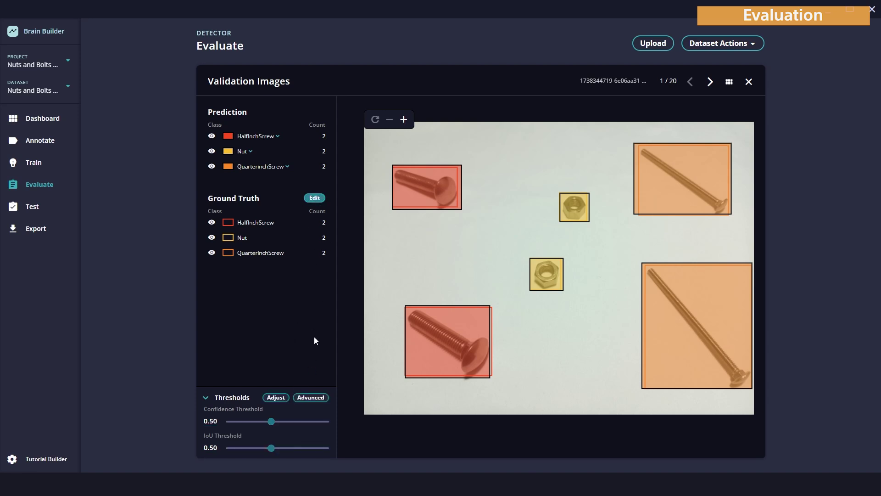
pyautogui.click(311, 396)
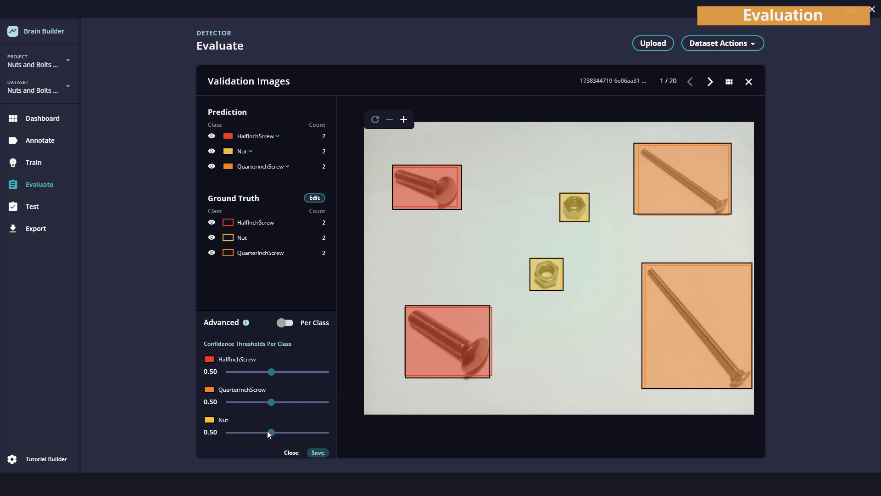
pyautogui.click(290, 452)
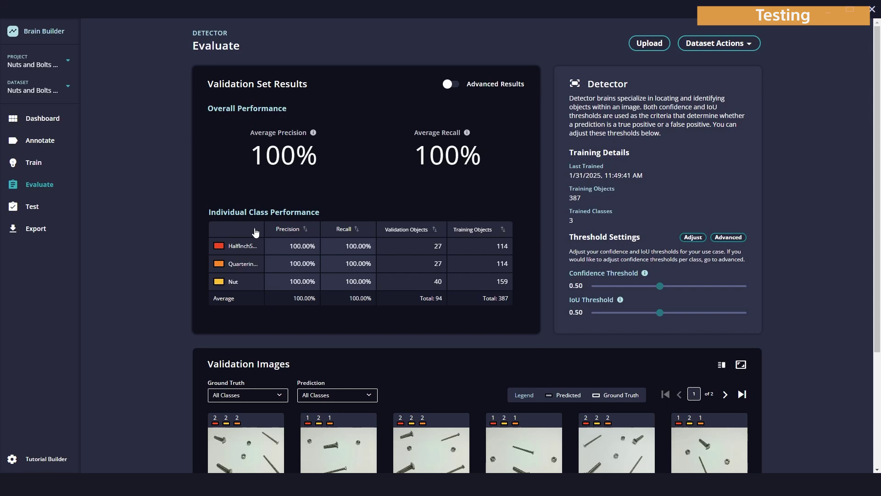
# Go to the Test page and drop four test photos onto it
pyautogui.click(45, 210)
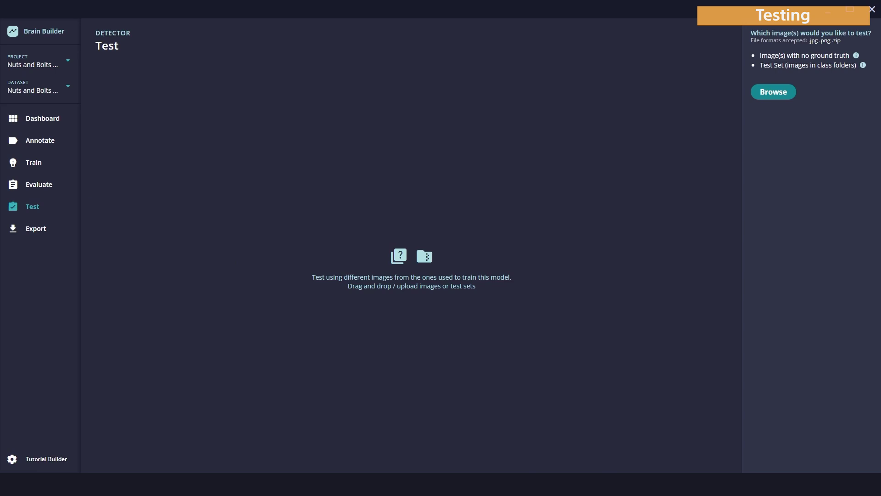
pyautogui.hotkey('alt', 'Tab')
pyautogui.moveTo(480, 200); pyautogui.dragTo(241, 205)
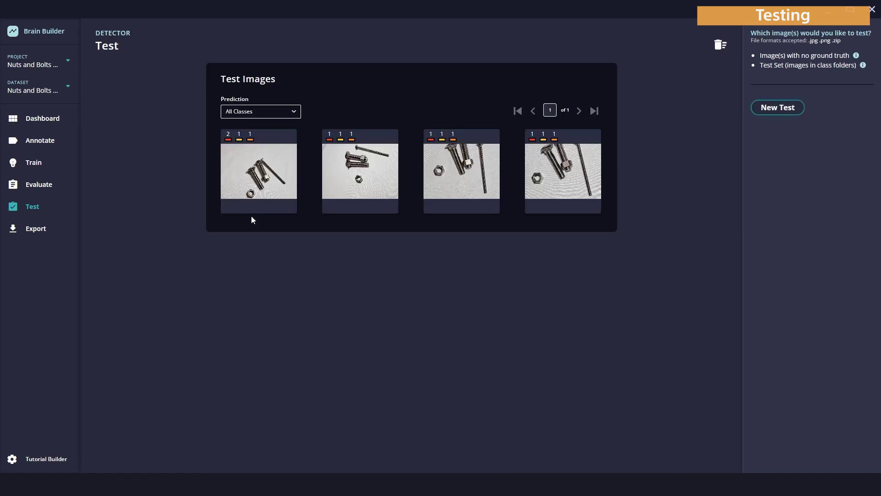
# Review the predictions for all four test images, then delete the images and their results
pyautogui.click(256, 152)
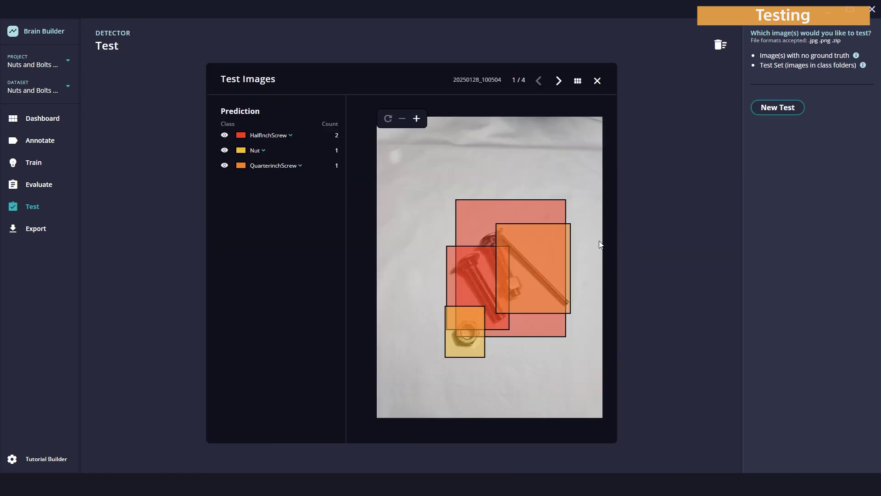
pyautogui.moveTo(570, 238)
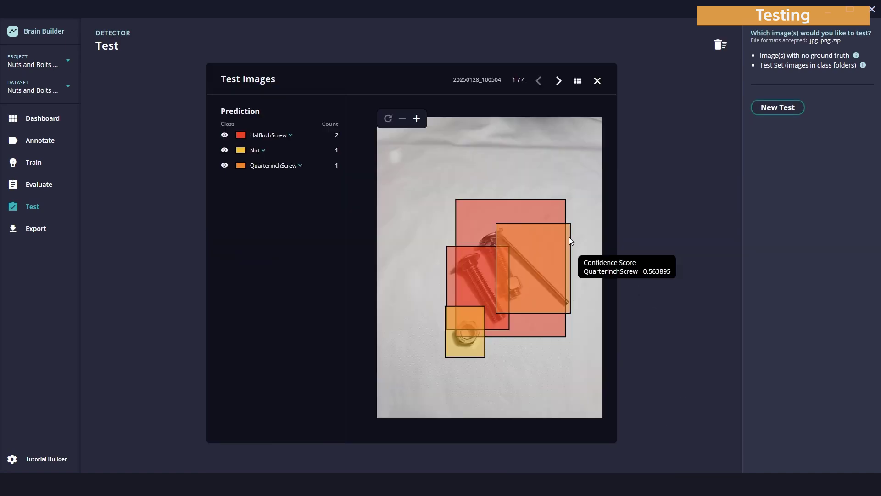
pyautogui.moveTo(461, 205)
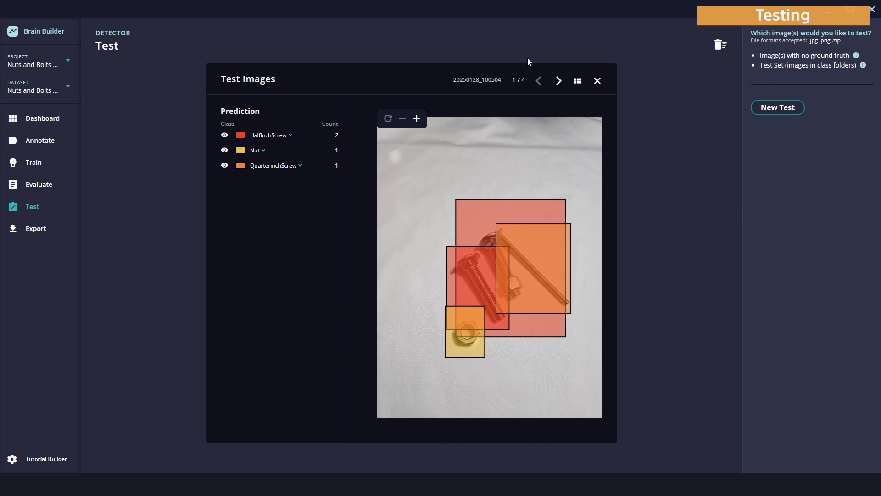
pyautogui.click(559, 81)
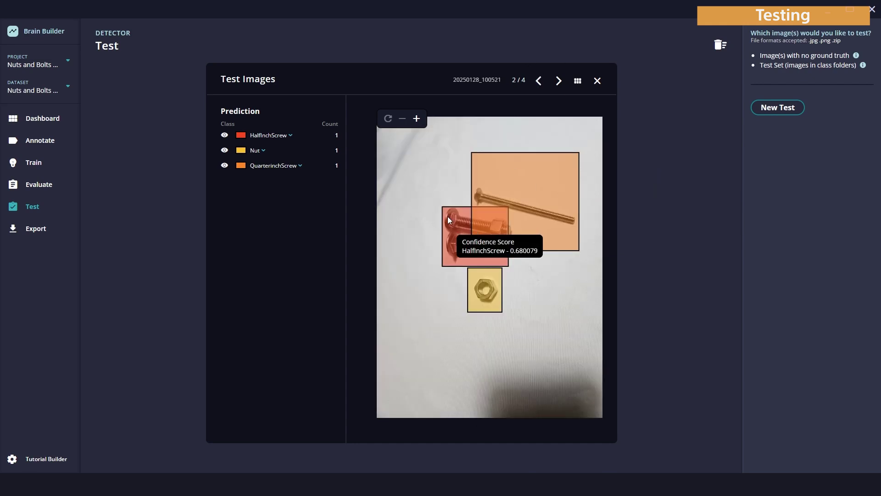
pyautogui.moveTo(486, 299)
pyautogui.click(558, 81)
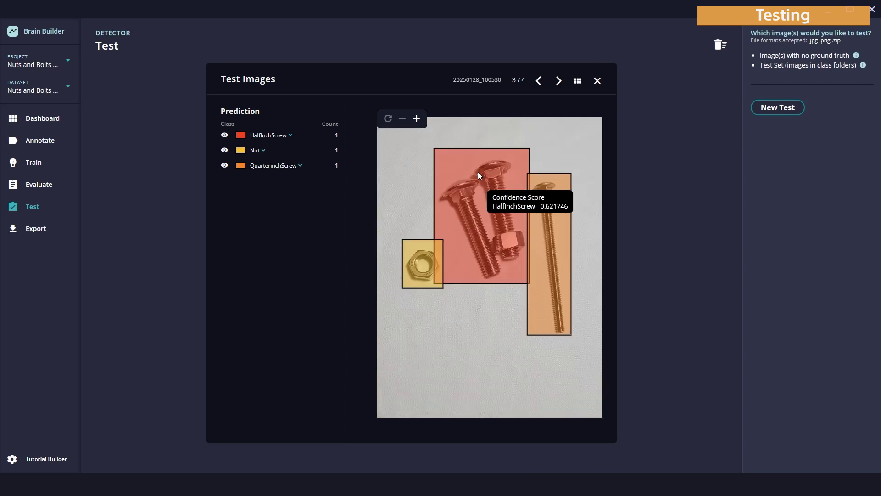
pyautogui.moveTo(408, 272)
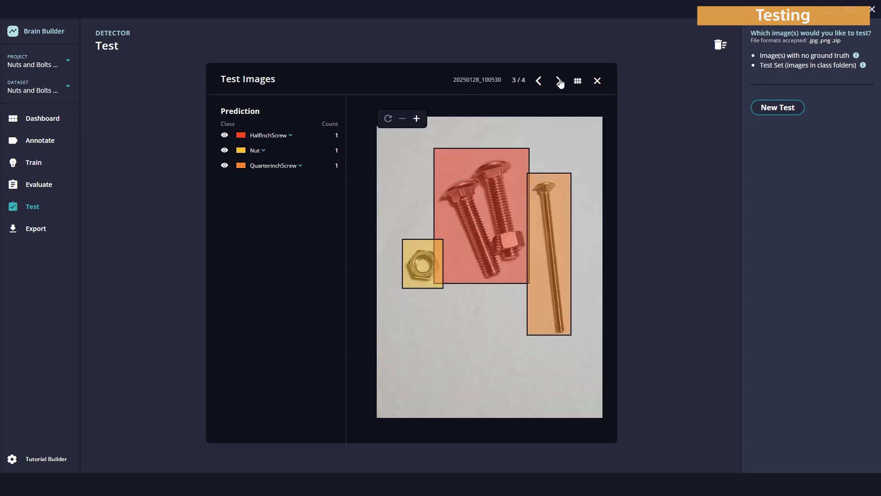
pyautogui.click(558, 81)
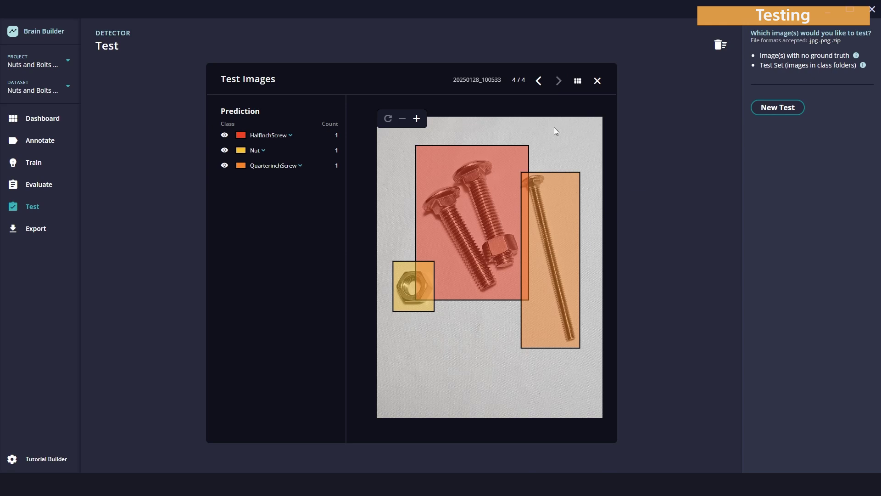
pyautogui.click(720, 45)
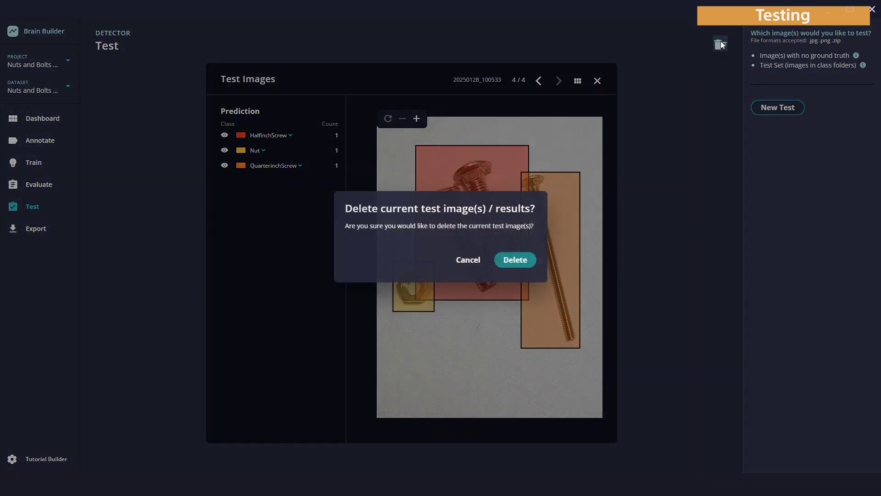
pyautogui.click(515, 258)
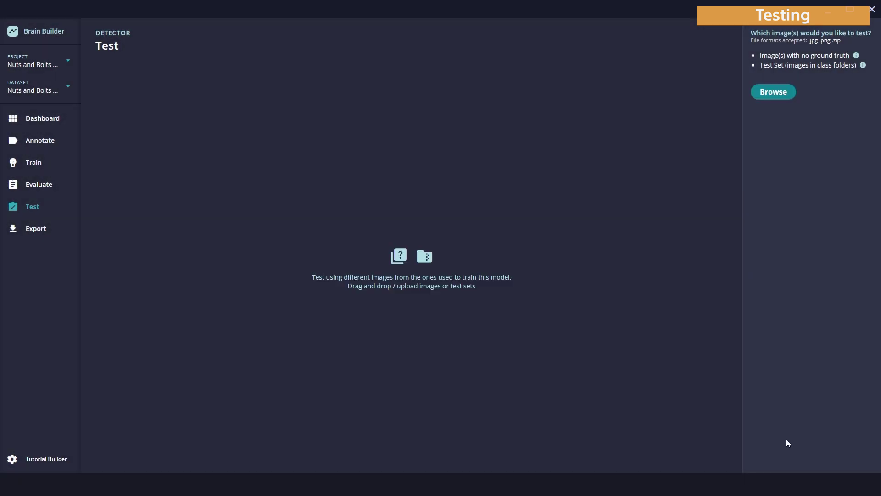
# Load eight new test images and step through their detected screws and nuts
pyautogui.hotkey('alt', 'Tab')
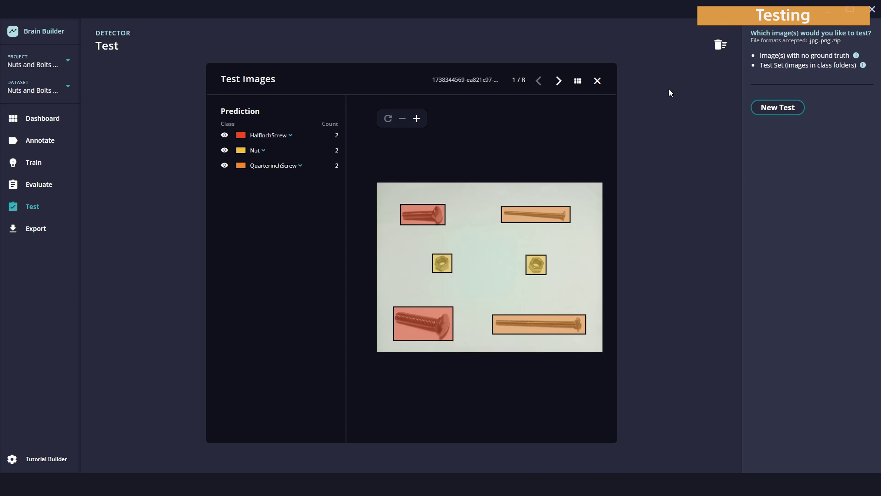
pyautogui.click(558, 81)
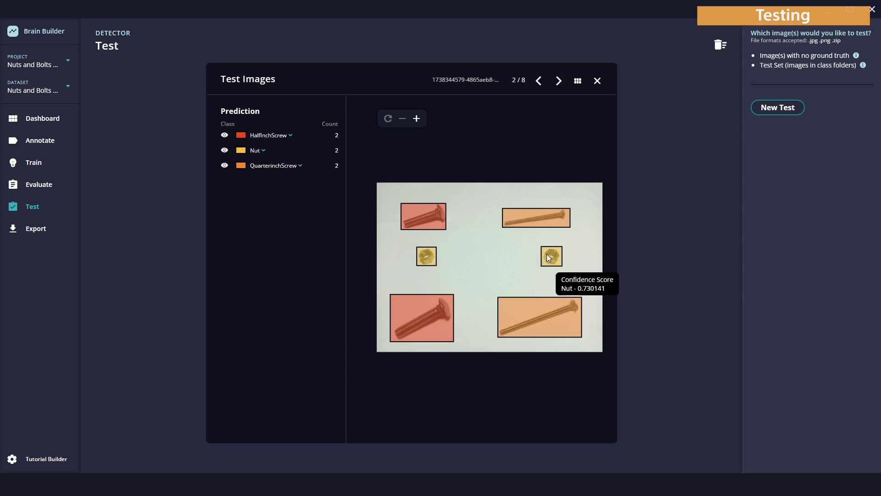
pyautogui.click(558, 81)
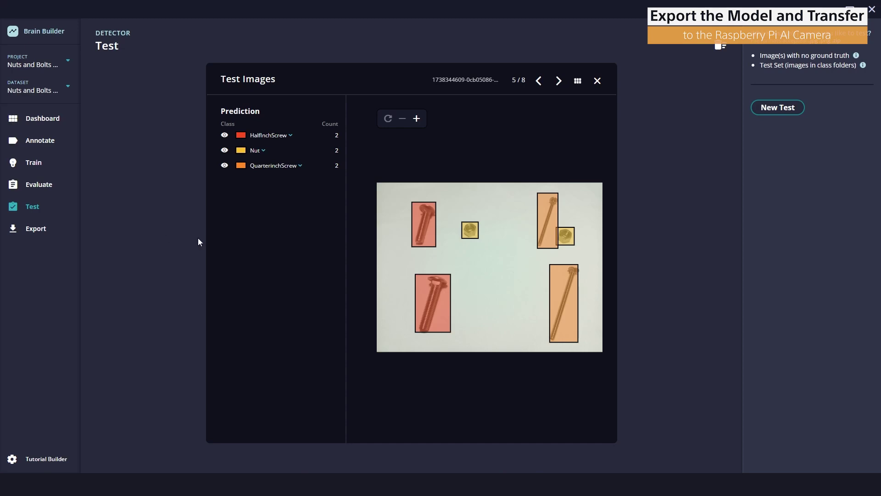
# Export the trained brain and save NutsandBoltsCombined-imx500.zip to Downloads
pyautogui.click(36, 230)
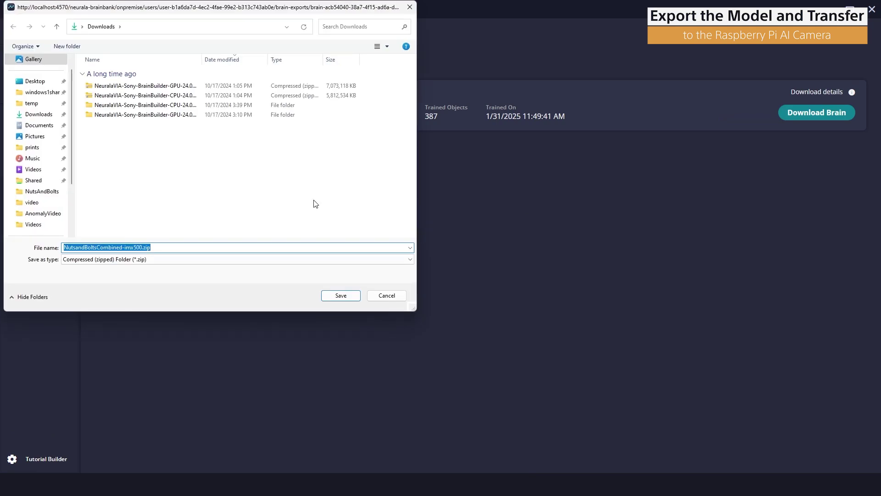
pyautogui.click(342, 295)
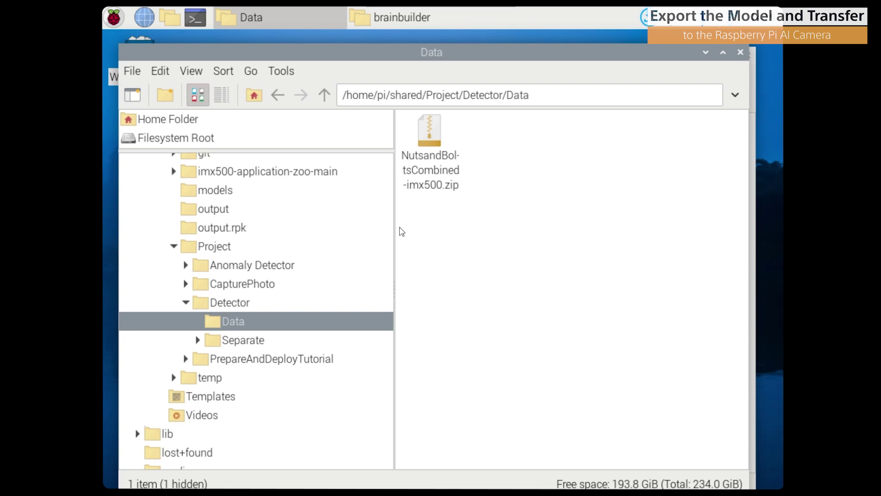
# Extract NutsandBoltsCombined-imx500.zip into the current folder
pyautogui.click(425, 127)
pyautogui.rightClick(426, 127)
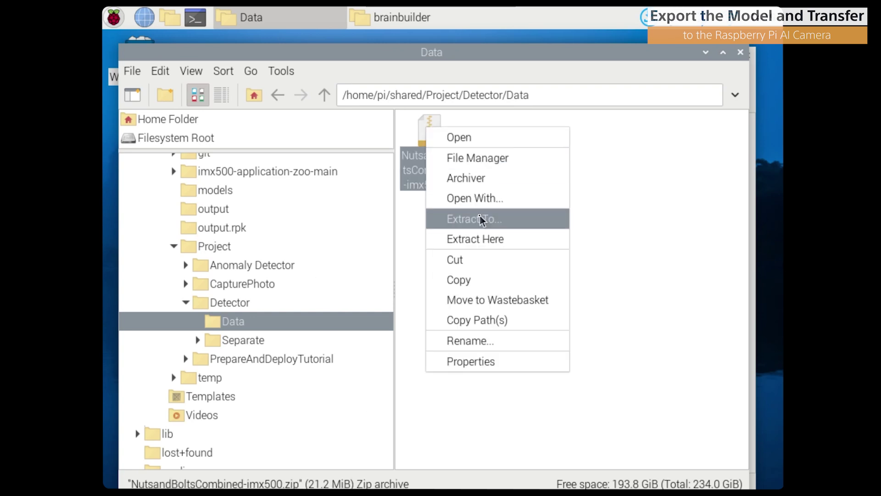
pyautogui.click(484, 238)
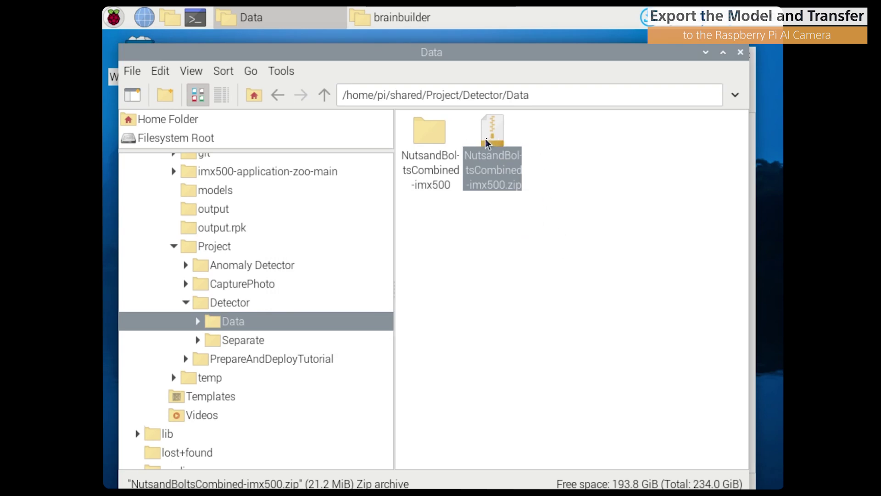
# Extract the inner NutsandBoltsCombined.zip to get packerOut.zip and labels.txt
pyautogui.doubleClick(428, 140)
pyautogui.click(610, 137)
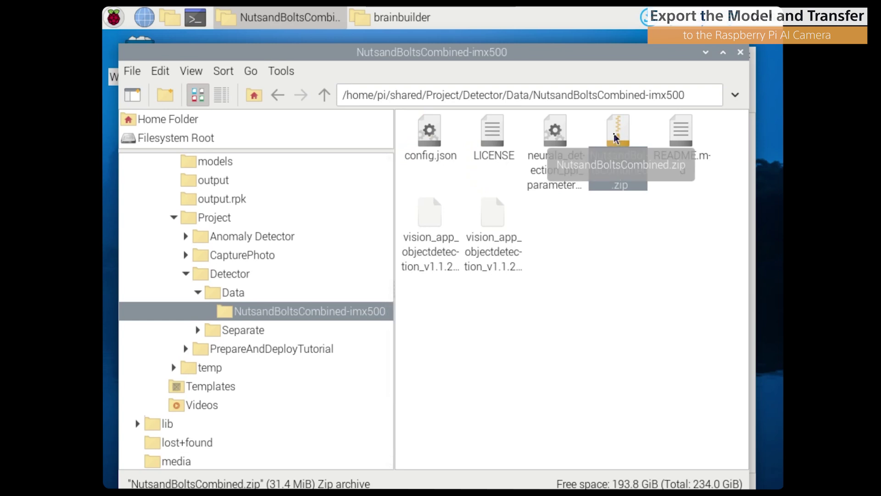
pyautogui.rightClick(616, 137)
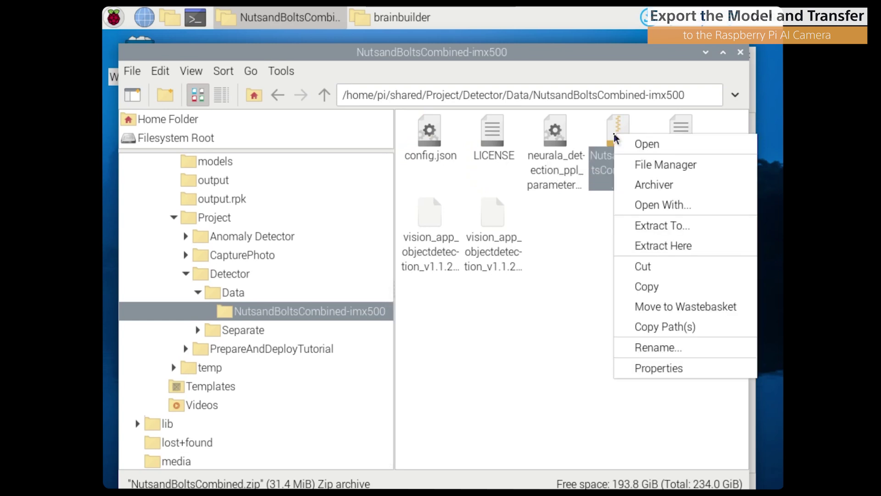
pyautogui.click(657, 247)
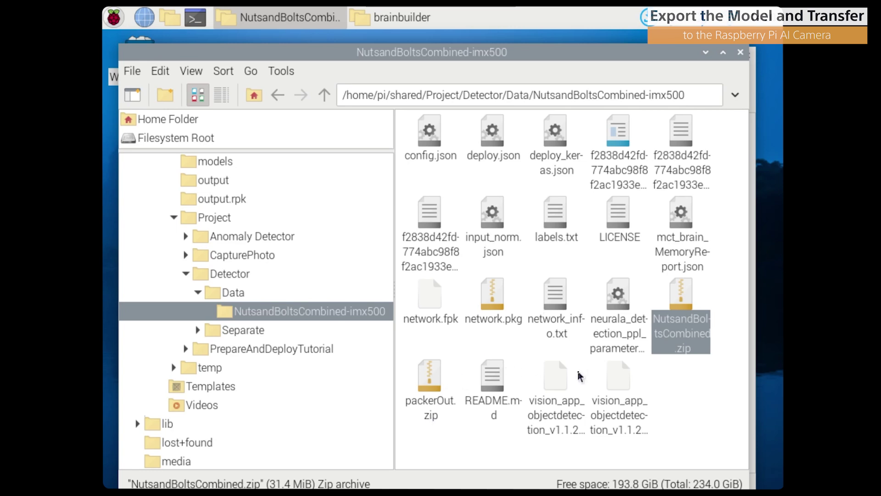
pyautogui.click(455, 390)
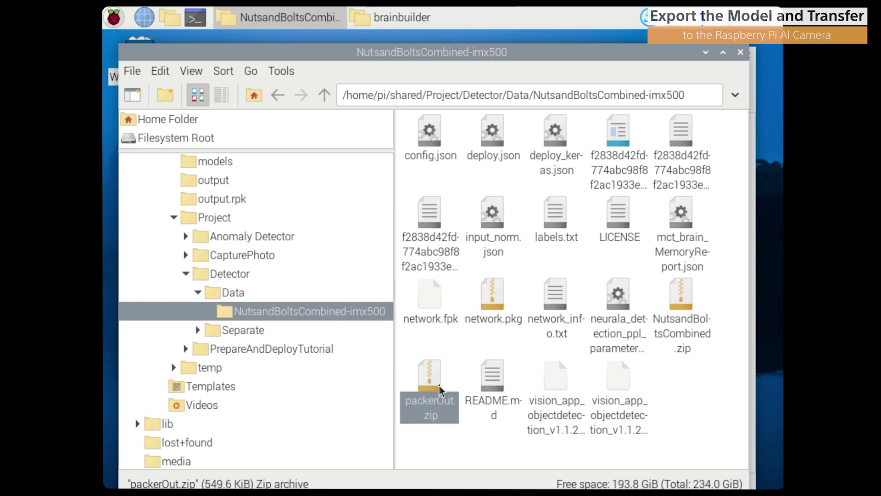
pyautogui.click(559, 222)
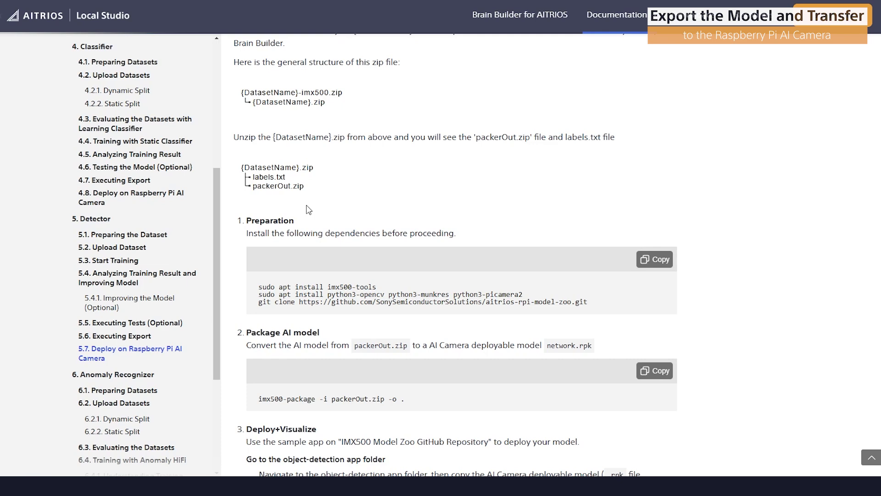
# Select the imx500-tools install and git clone command lines in the documentation
pyautogui.tripleClick(334, 287)
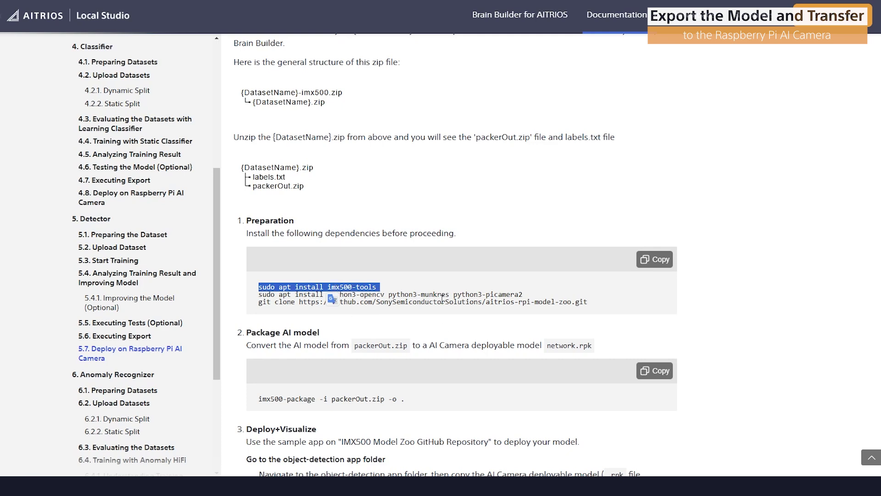
pyautogui.doubleClick(442, 296)
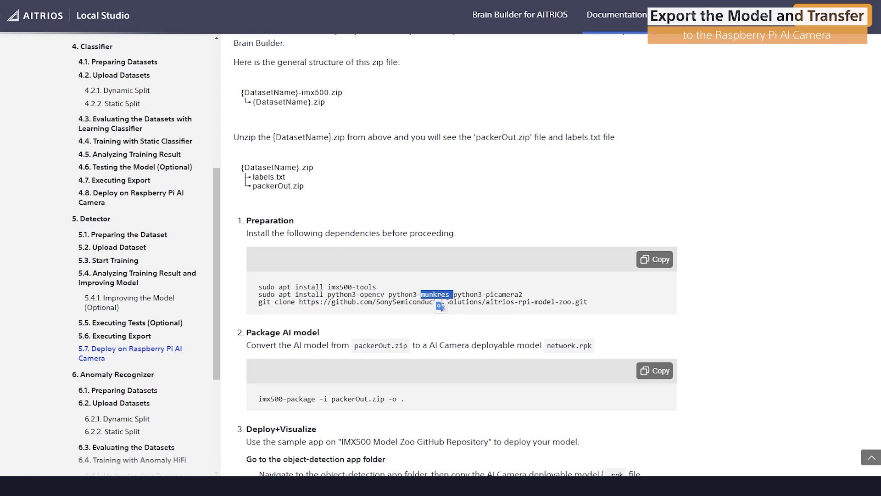
pyautogui.click(441, 299)
pyautogui.doubleClick(308, 287)
pyautogui.moveTo(259, 287); pyautogui.dragTo(380, 294)
pyautogui.doubleClick(341, 294)
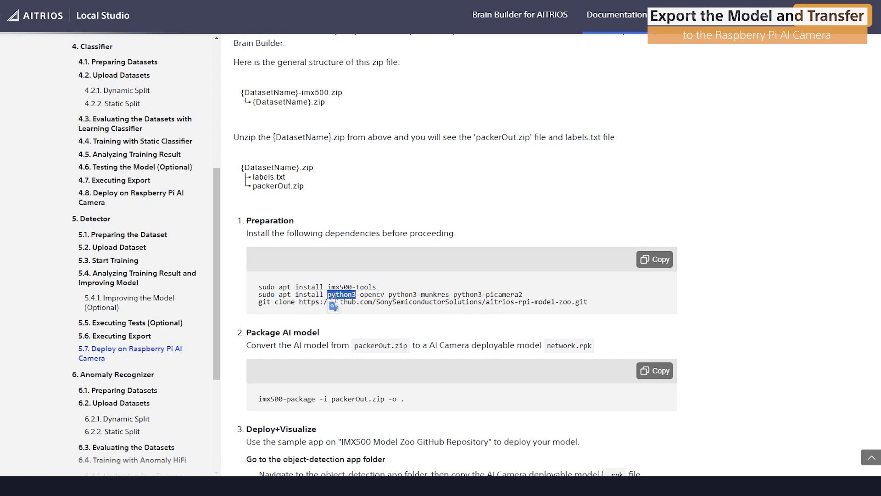
pyautogui.tripleClick(333, 296)
pyautogui.doubleClick(372, 294)
pyautogui.tripleClick(402, 294)
pyautogui.click(422, 302)
pyautogui.tripleClick(422, 302)
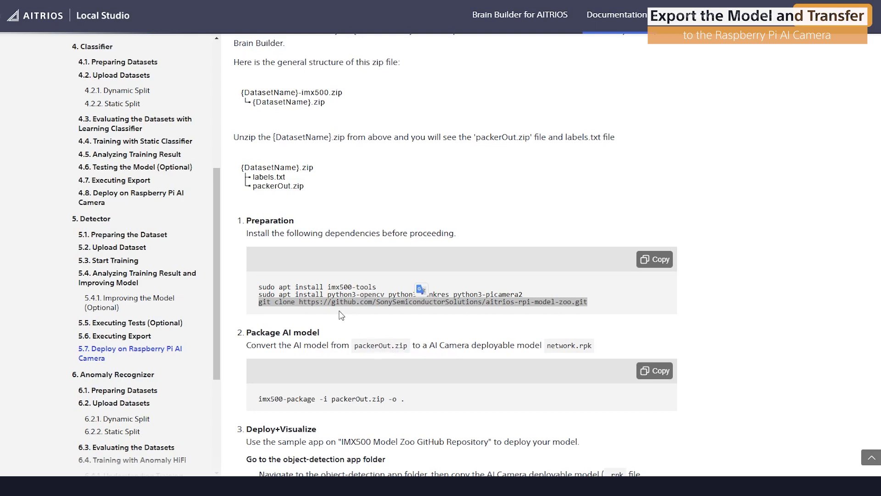
# Copy the imx500-package command that converts packerOut.zip into network.rpk
pyautogui.scroll(-5, 317, 250)
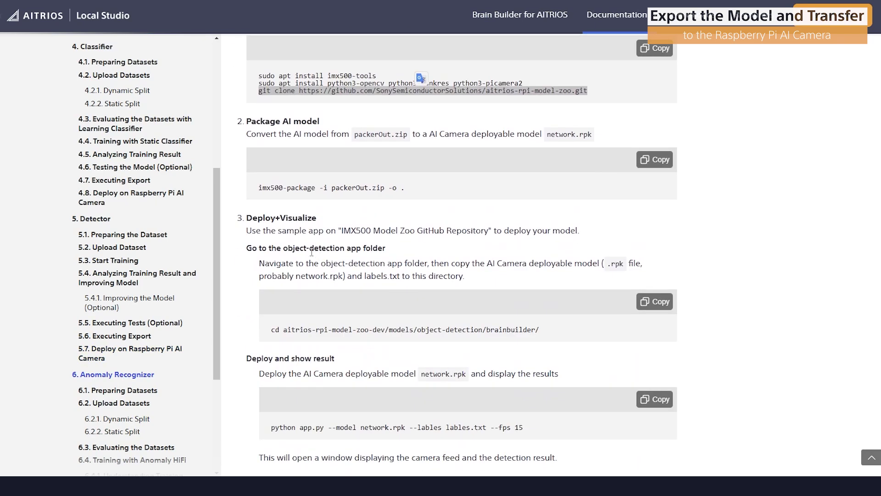
pyautogui.click(380, 188)
pyautogui.moveTo(420, 189); pyautogui.dragTo(255, 192)
pyautogui.rightClick(296, 187)
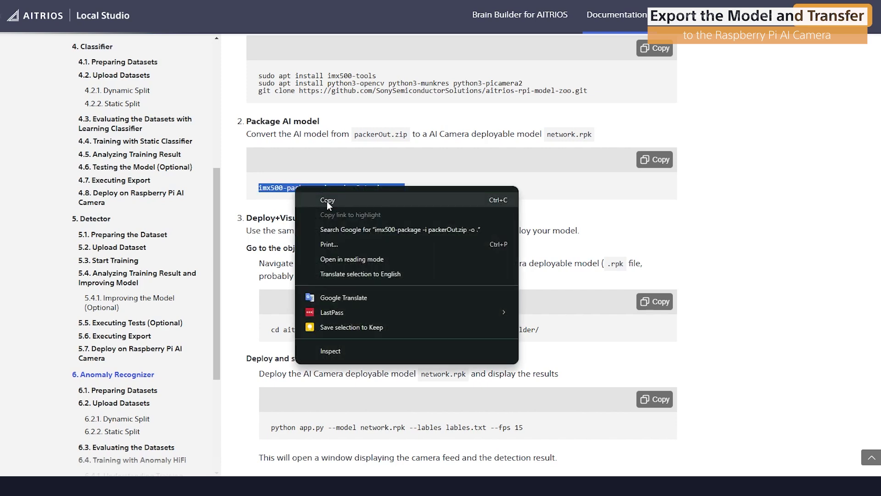
pyautogui.click(327, 201)
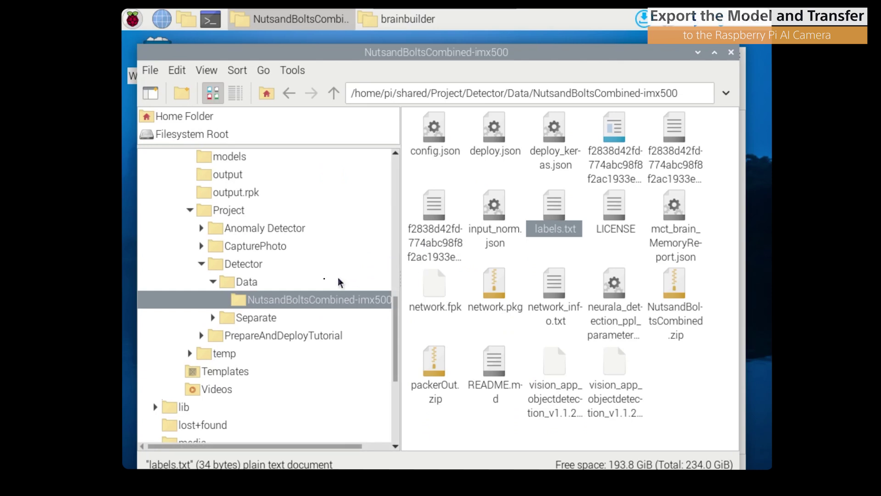
# Run the pasted imx500-package command in a terminal opened in the NutsandBoltsCombined-imx500 folder, producing network.rpk
pyautogui.rightClick(253, 300)
pyautogui.click(329, 117)
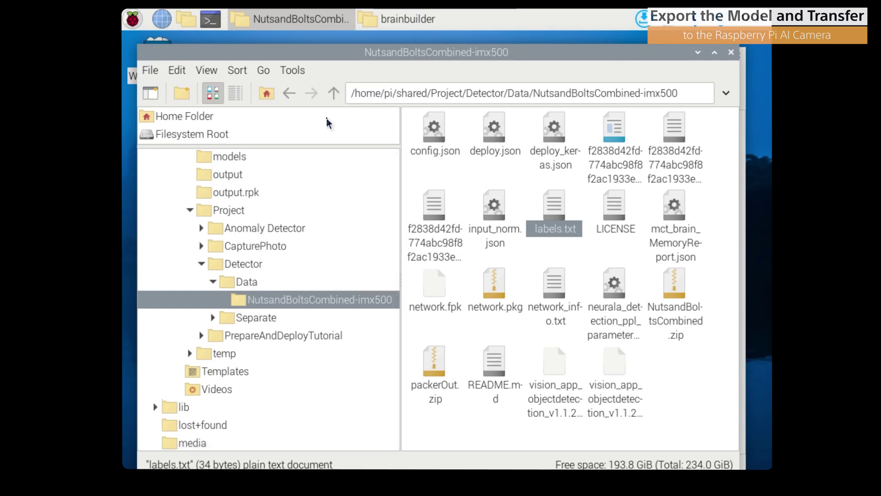
pyautogui.rightClick(456, 199)
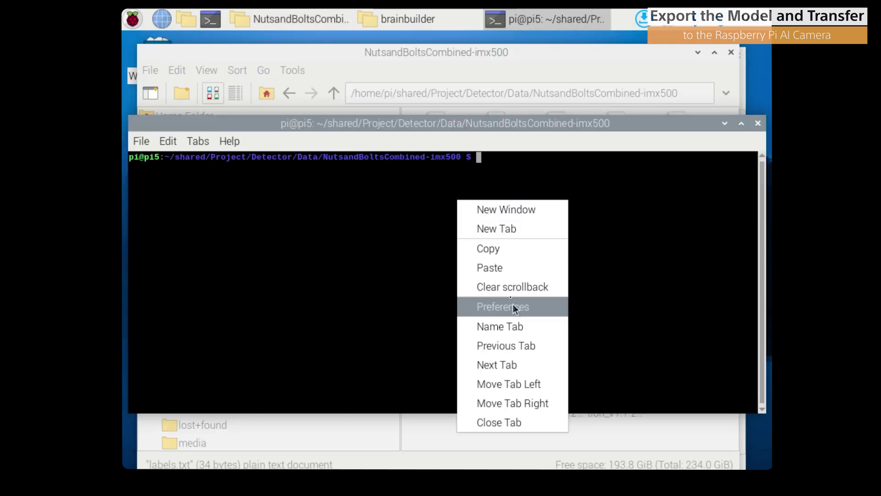
pyautogui.click(504, 268)
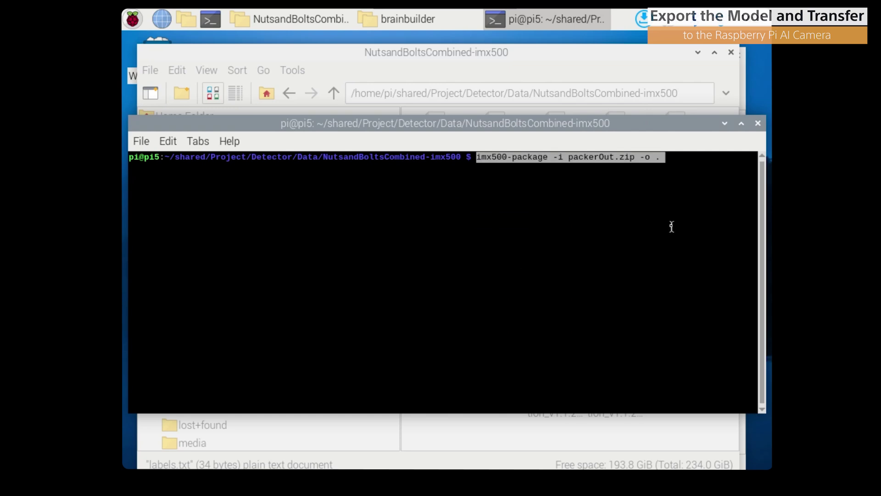
pyautogui.press('Return')
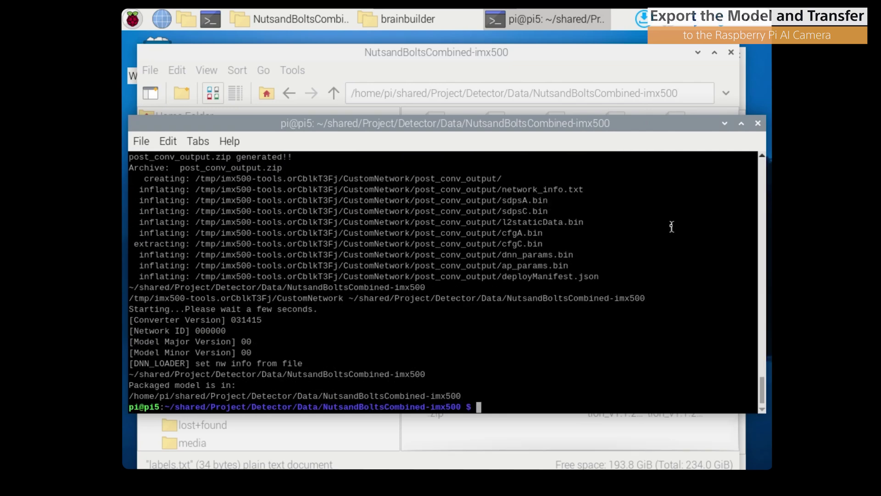
pyautogui.click(349, 55)
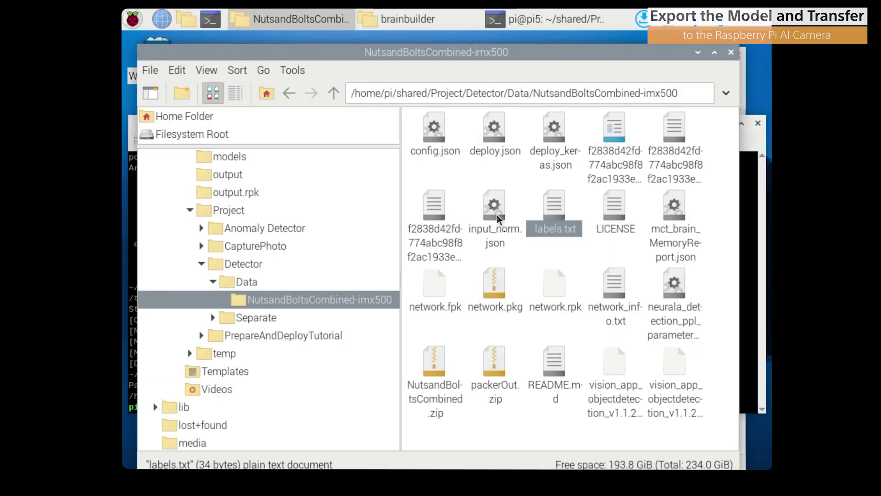
pyautogui.click(560, 291)
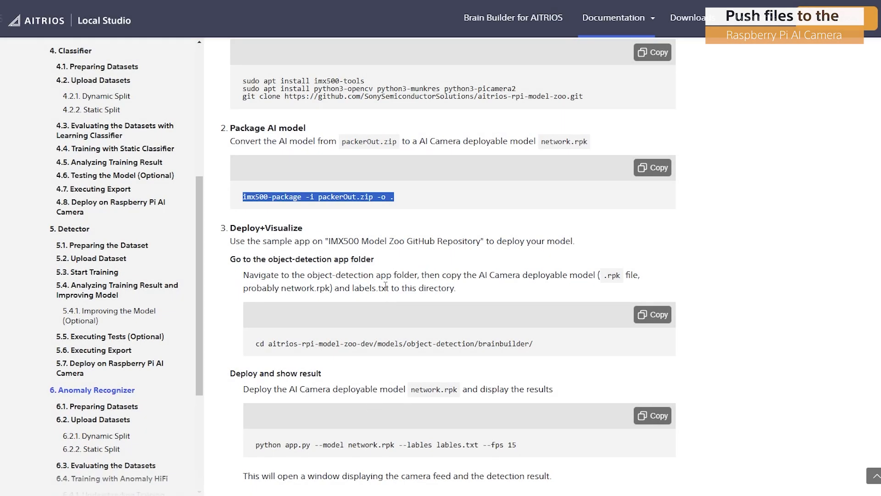
# Read the python app.py command's network and labels arguments, then select network.rpk
pyautogui.scroll(-3, 366, 298)
pyautogui.scroll(-1, 365, 298)
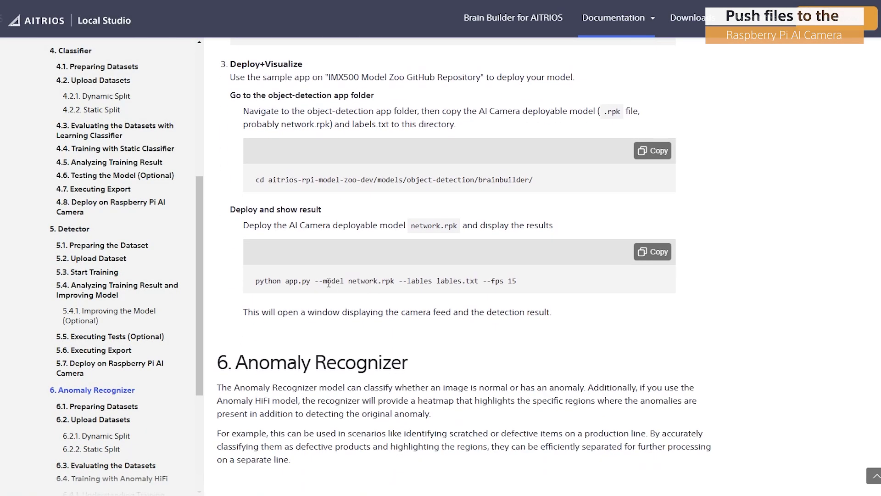
pyautogui.moveTo(282, 280); pyautogui.dragTo(519, 281)
pyautogui.click(375, 294)
pyautogui.doubleClick(362, 281)
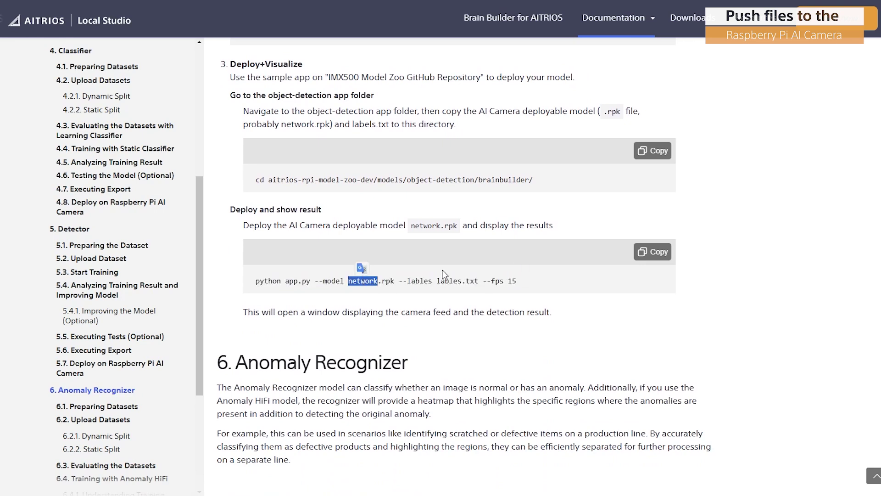
pyautogui.doubleClick(446, 279)
pyautogui.click(477, 281)
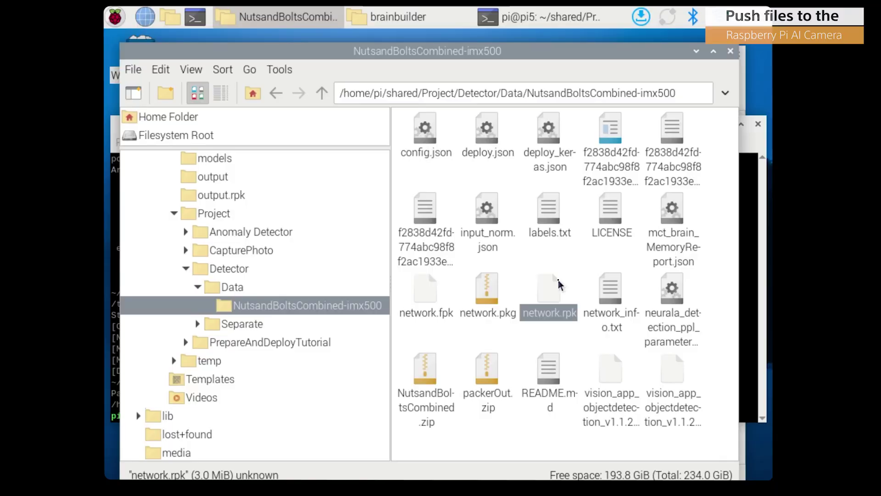
pyautogui.moveTo(551, 294); pyautogui.dragTo(591, 235)
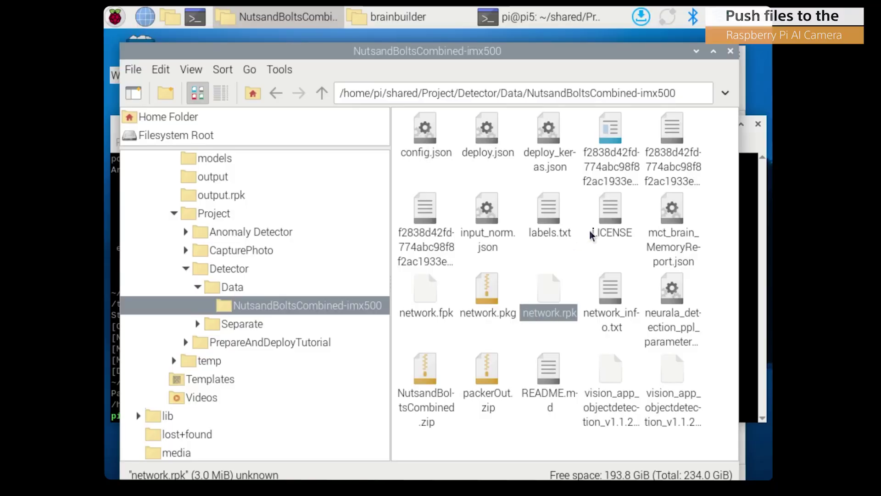
# Copy network.rpk and labels.txt into the brainbuilder folder next to app.py
pyautogui.keyDown('ctrl'); pyautogui.click(555, 215); pyautogui.keyUp('ctrl')
pyautogui.rightClick(552, 216)
pyautogui.click(592, 282)
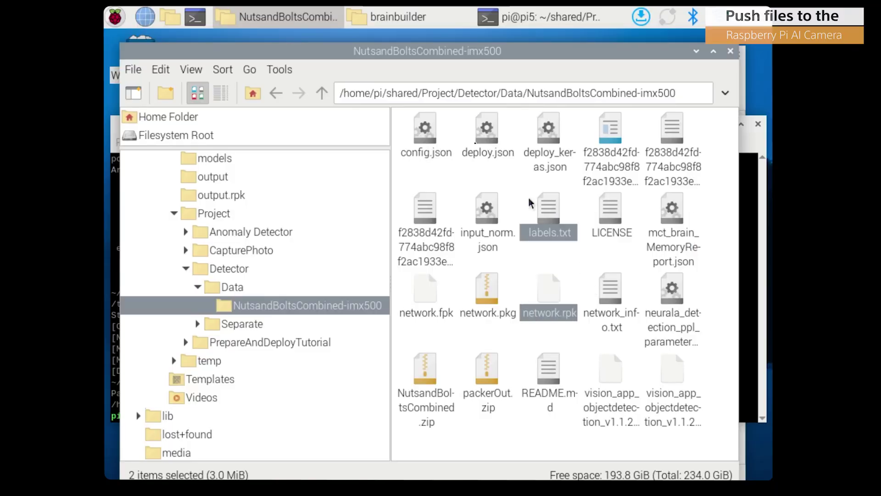
pyautogui.click(384, 18)
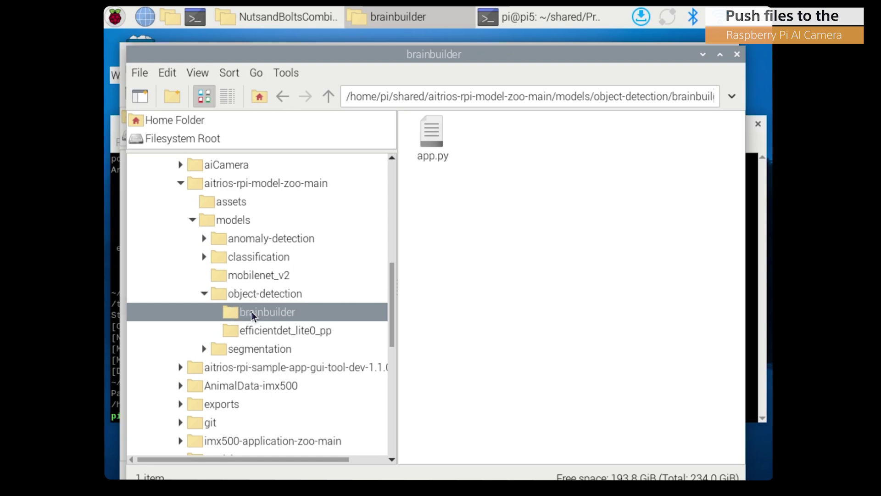
pyautogui.rightClick(509, 210)
pyautogui.click(533, 255)
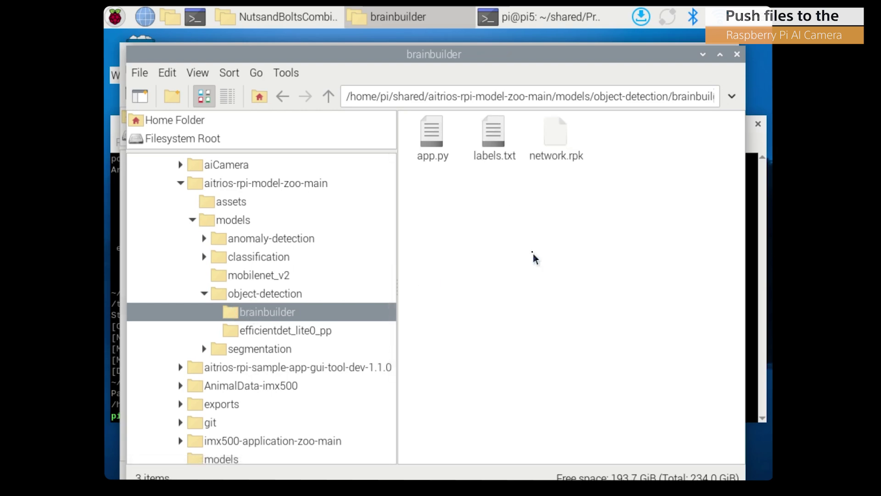
pyautogui.moveTo(632, 170); pyautogui.dragTo(490, 139)
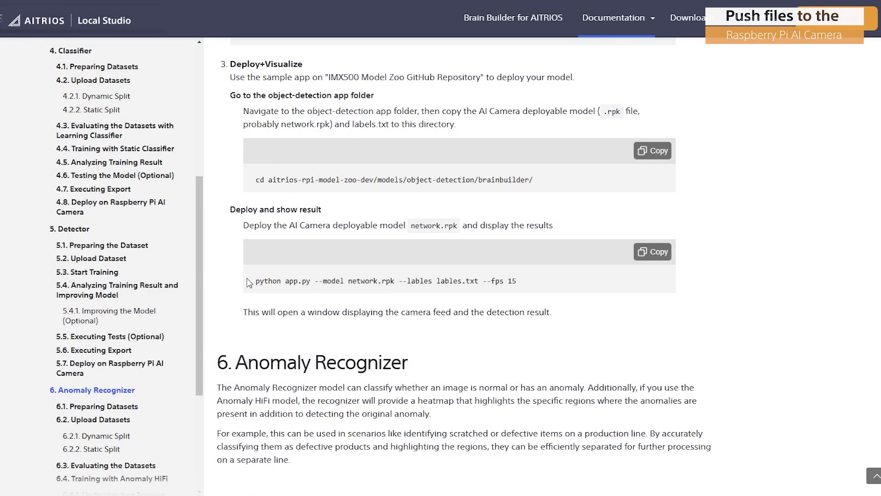
# Select the full python app.py deploy command line for copying
pyautogui.moveTo(252, 281); pyautogui.dragTo(299, 281)
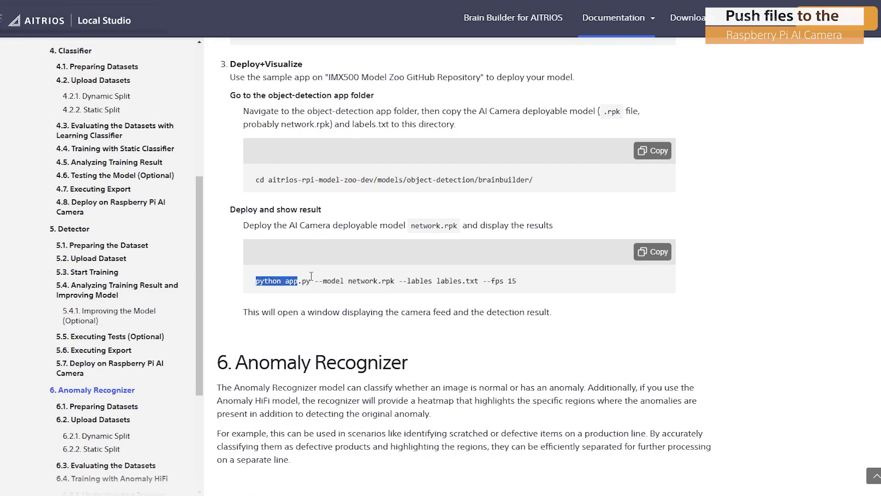
pyautogui.tripleClick(527, 281)
pyautogui.rightClick(484, 284)
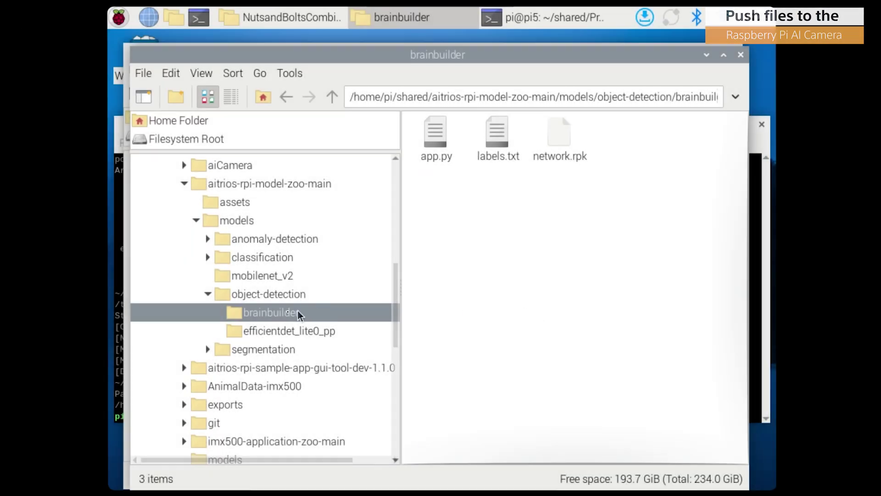
# Open a terminal in the brainbuilder folder and paste the python app.py command using network.rpk and labels.txt
pyautogui.rightClick(247, 313)
pyautogui.click(307, 121)
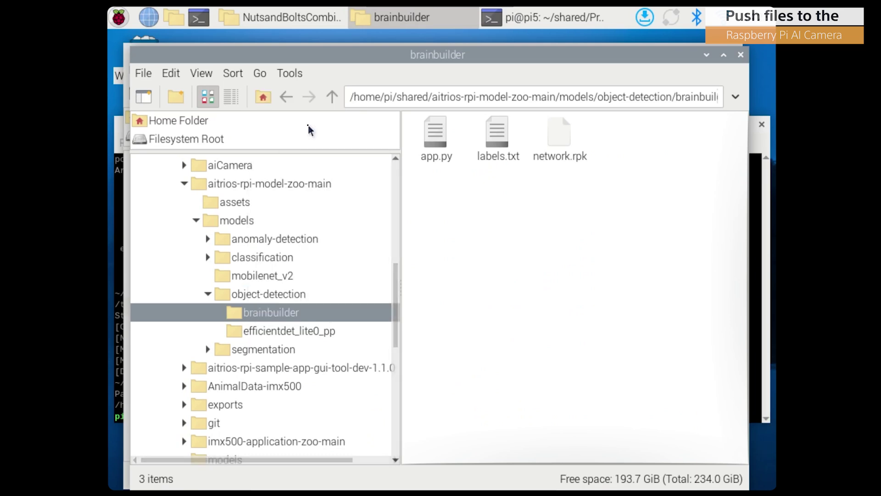
pyautogui.rightClick(664, 216)
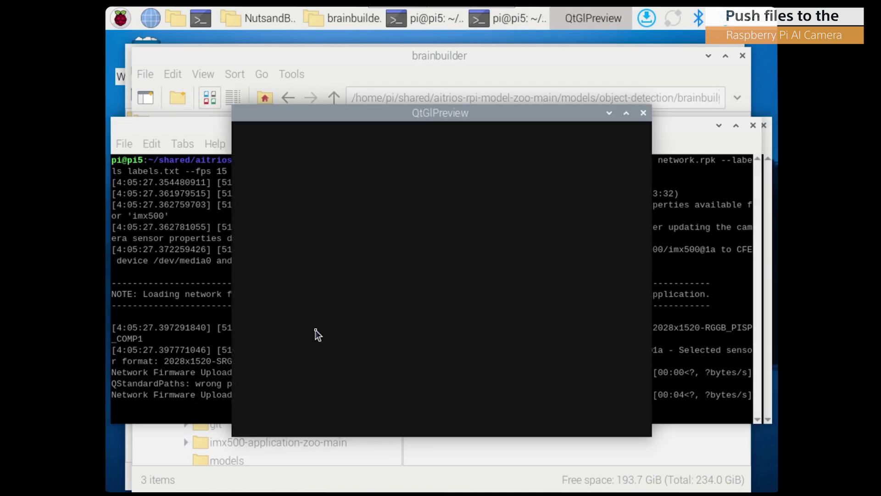
# Move the QtGlPreview window up below the taskbar while the IMX500 network firmware uploads
pyautogui.moveTo(343, 114); pyautogui.dragTo(344, 47)
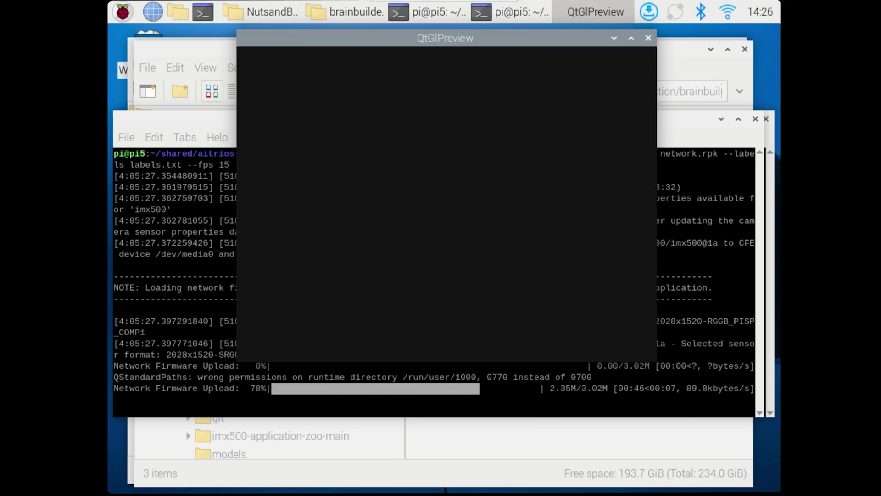